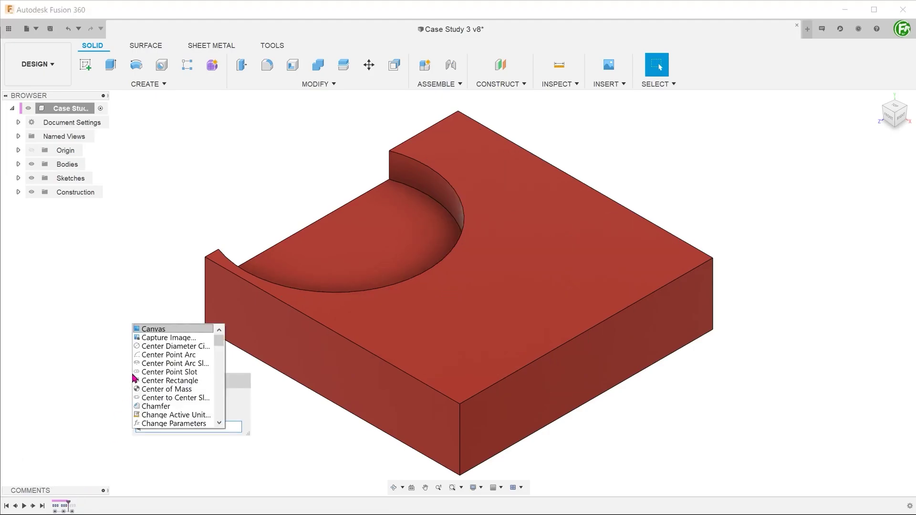
Chamfer the curved upper edge of the circular cutout in the plain block with a distance of 2 mm
type("h")
left_click(144, 433)
left_click(457, 196)
type("2")
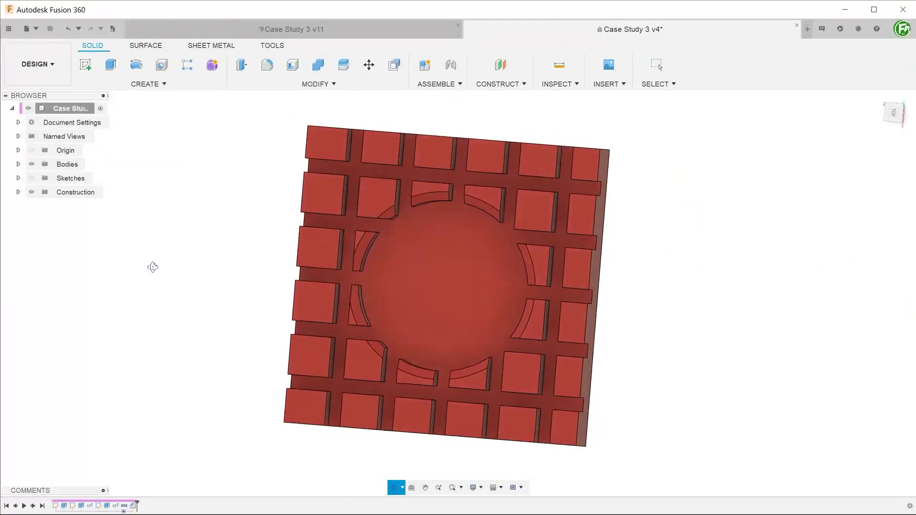
middle_click_drag(152, 268, 181, 251, "shift")
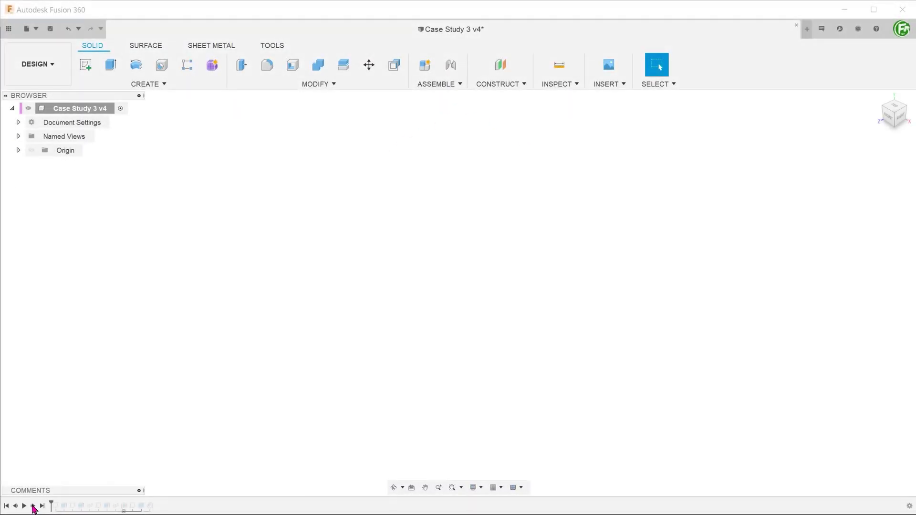
Step forward through the design history from its beginning to review how each feature builds the slotted block
left_click(33, 506)
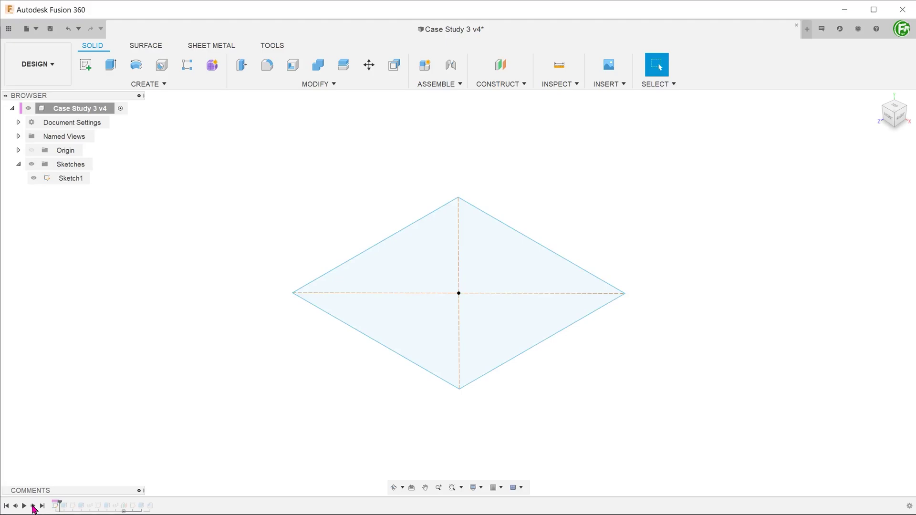
left_click(33, 506)
left_click(33, 506)
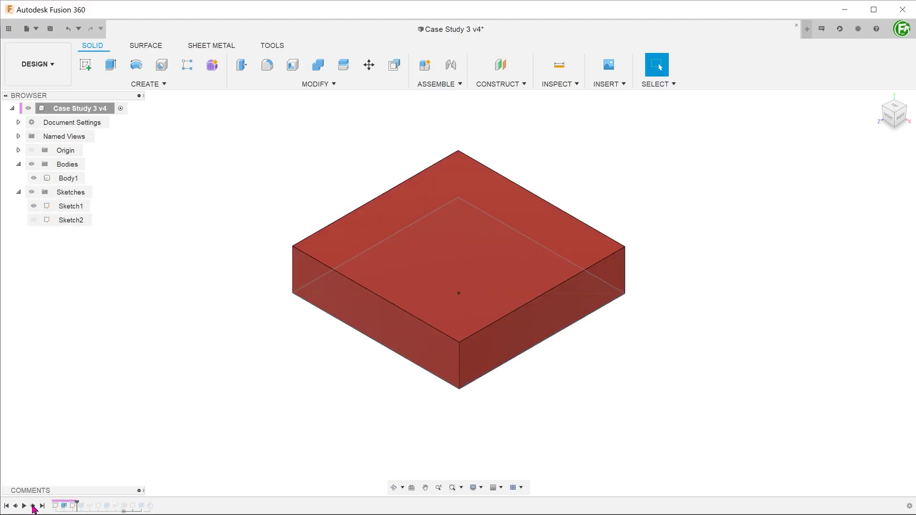
left_click(33, 506)
left_click(33, 506)
left_click(33, 506)
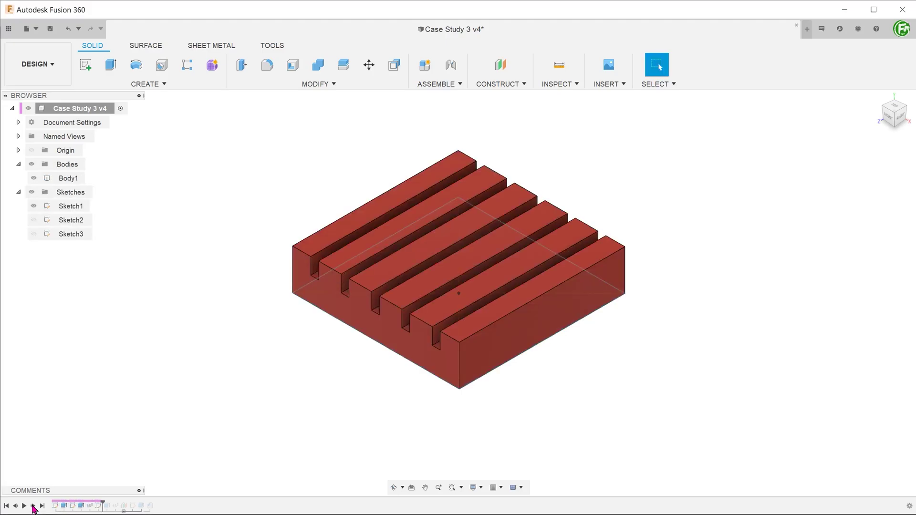
left_click(33, 506)
left_click(33, 506)
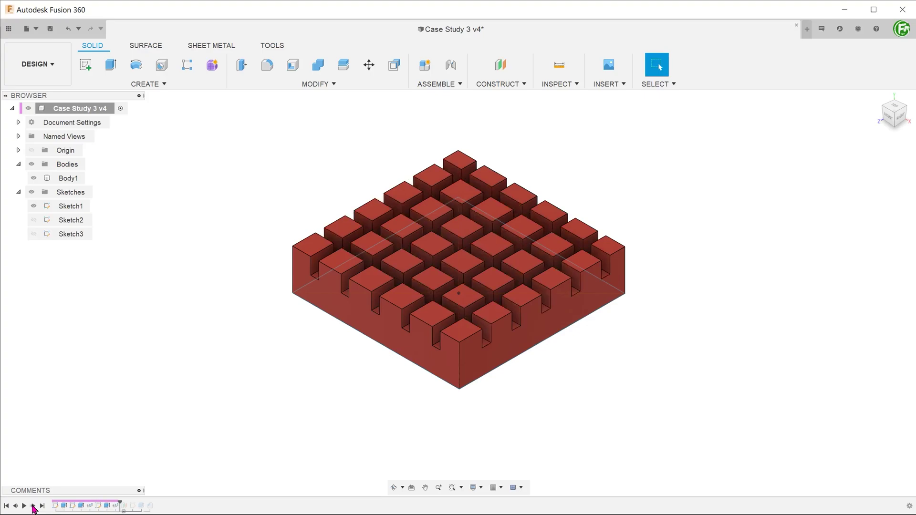
left_click(33, 506)
left_click(33, 506)
left_click(33, 506)
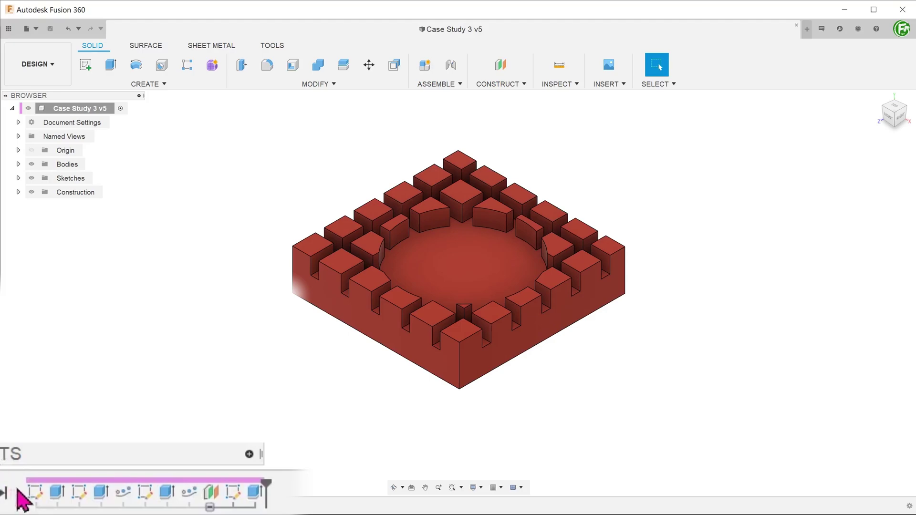
Group the base sketch and its extrusion in the timeline, and check the group by expanding and collapsing it
left_click(35, 492)
left_click(58, 494, "shift")
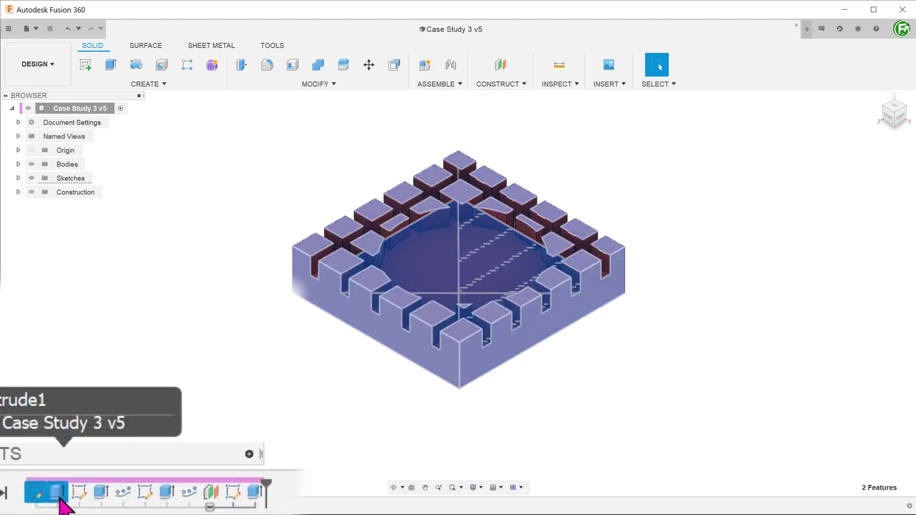
right_click(60, 498)
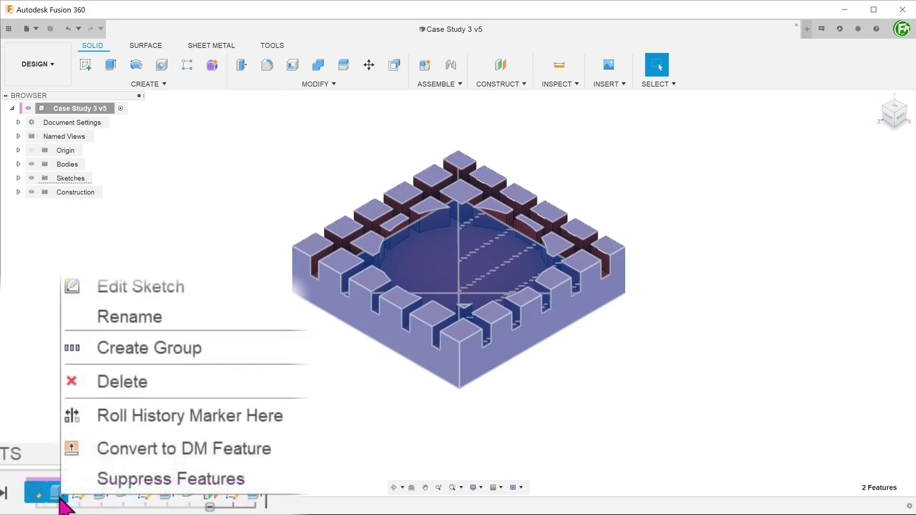
left_click(249, 348)
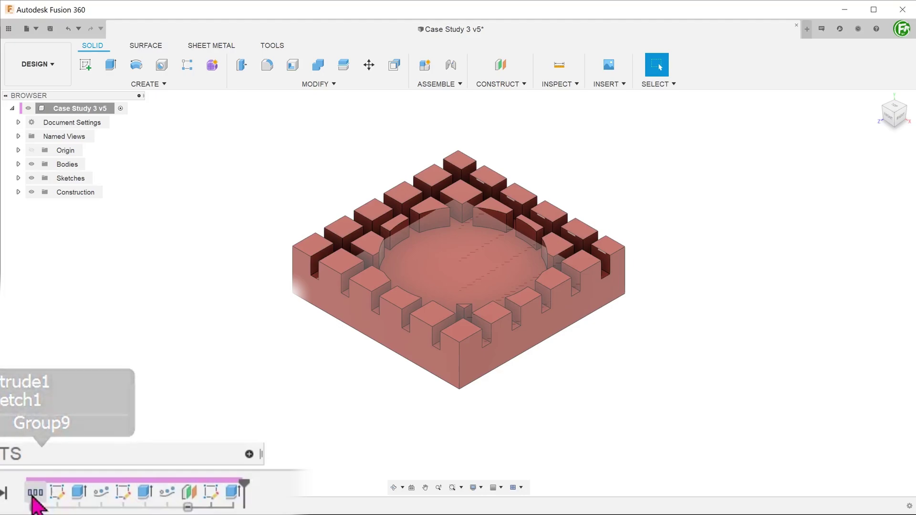
left_click(35, 493)
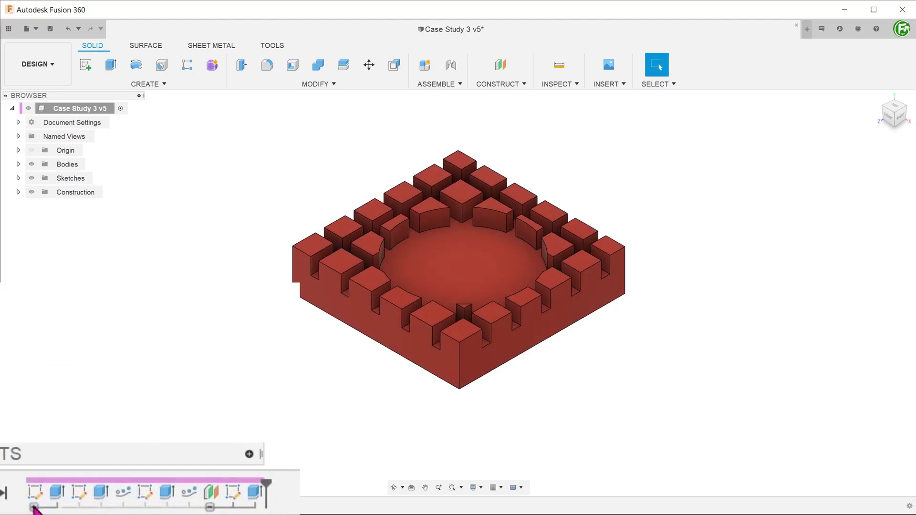
left_click(34, 507)
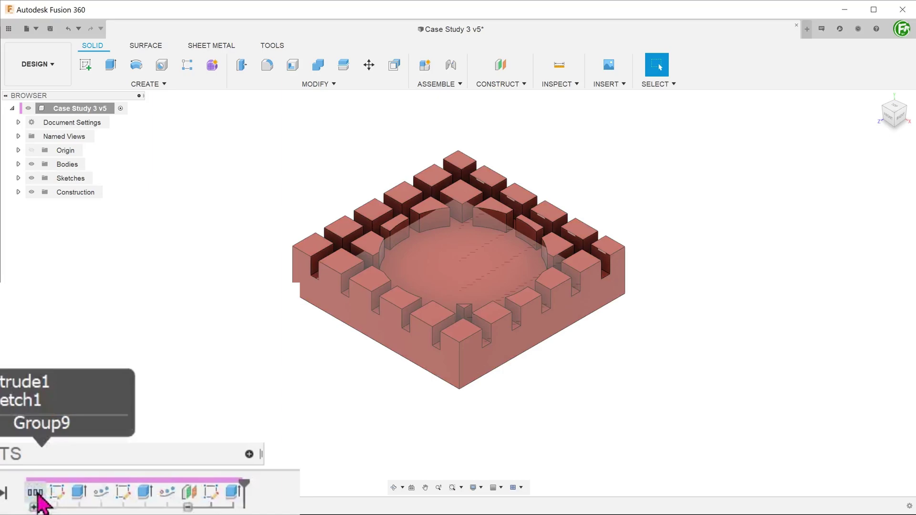
Rename the group holding the base sketch and extrusion to MainBody
right_click(35, 494)
left_click(165, 387)
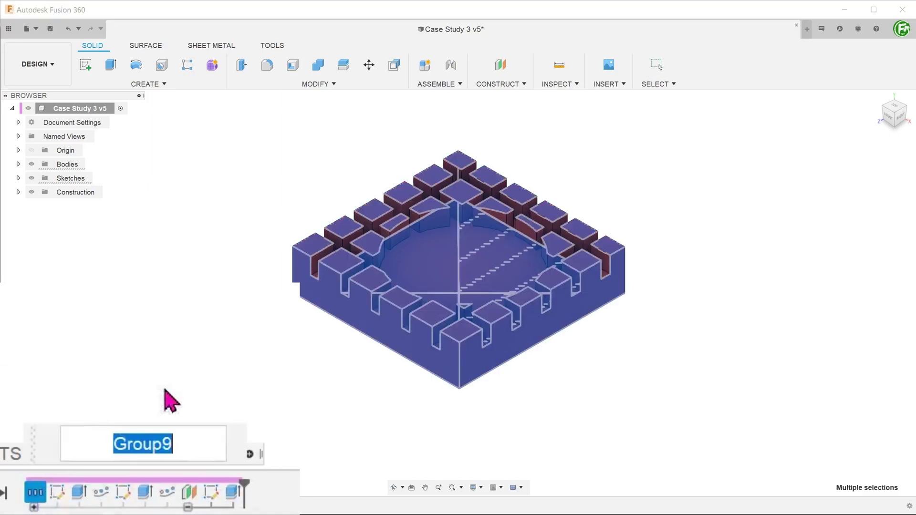
type("MainBody")
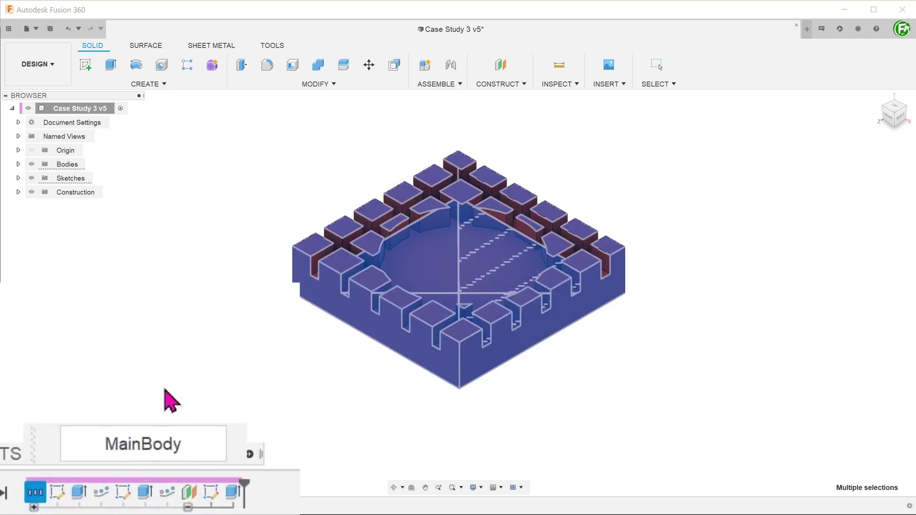
key("Return")
Group the two slot sketches, their extrusions and both path patterns in the timeline
left_click(61, 490)
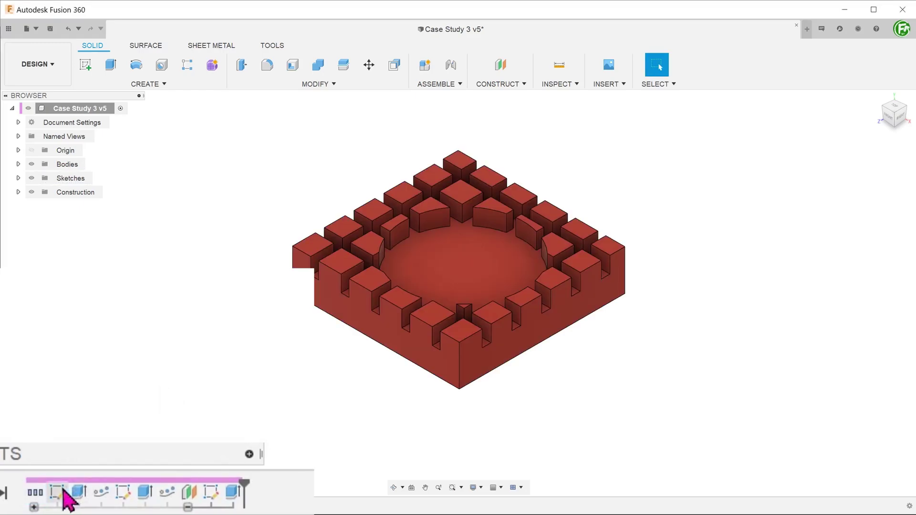
left_click(84, 496, "shift")
left_click(123, 494, "shift")
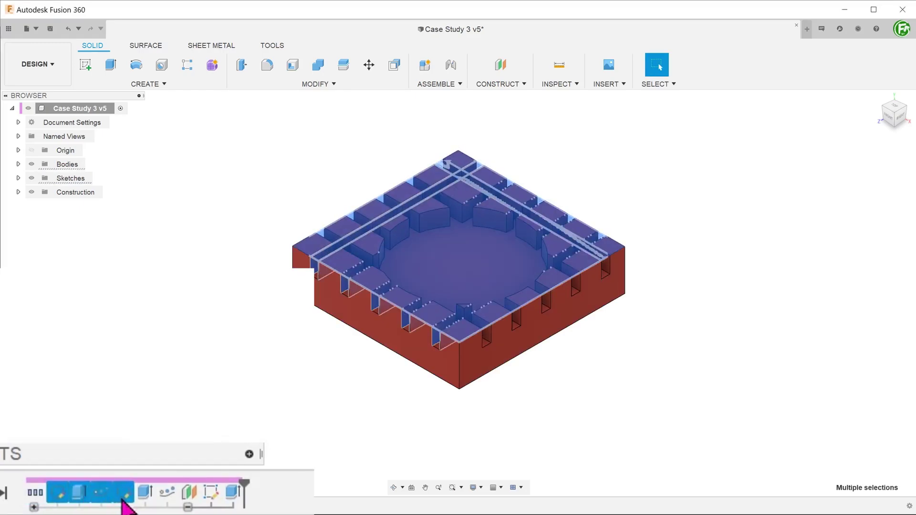
left_click(145, 494, "shift")
left_click(167, 496, "shift")
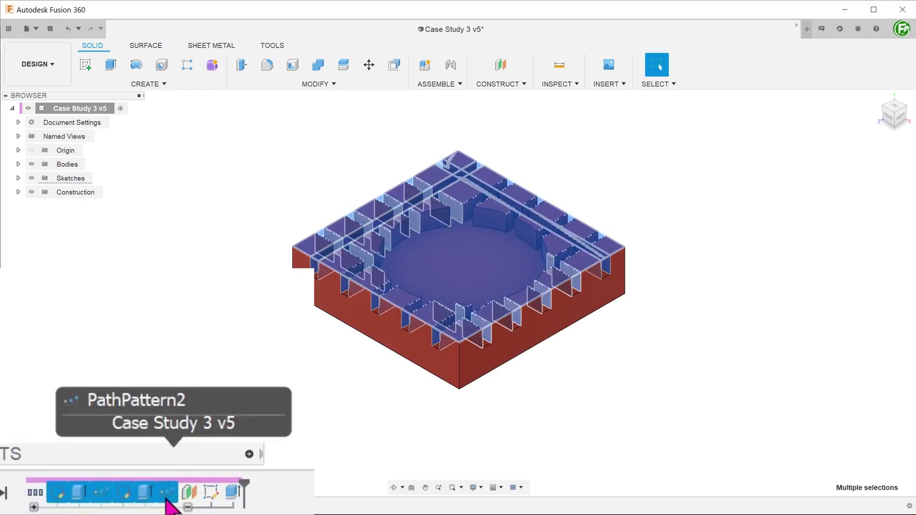
right_click(167, 498)
left_click(229, 384)
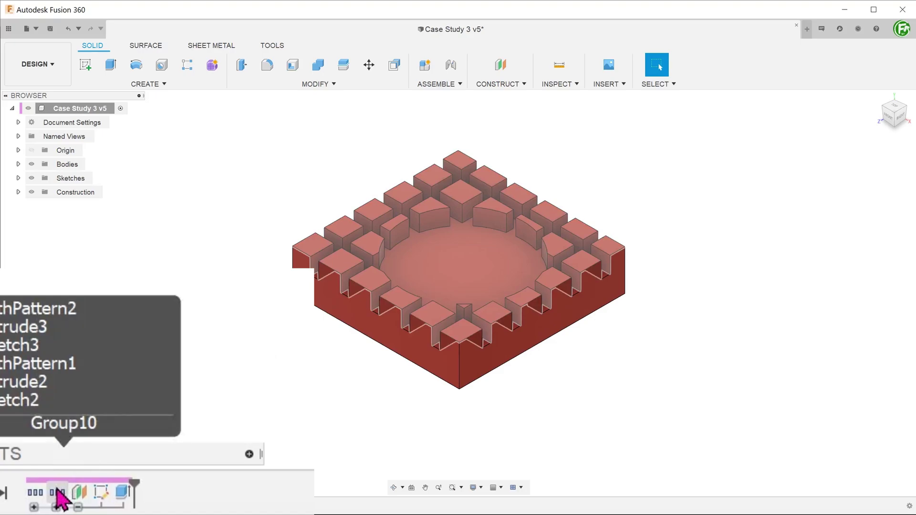
Rename the group of slot and path pattern features to Pattern
right_click(57, 496)
left_click(119, 374)
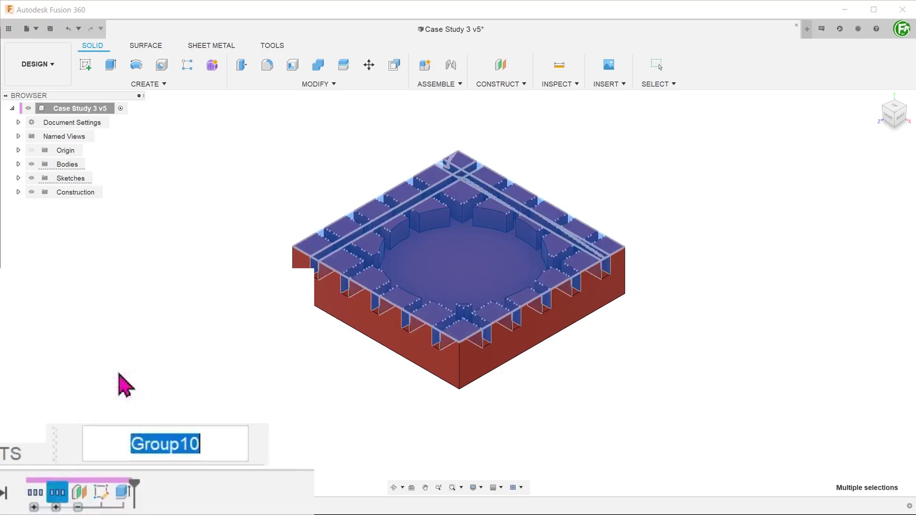
type("Pattern")
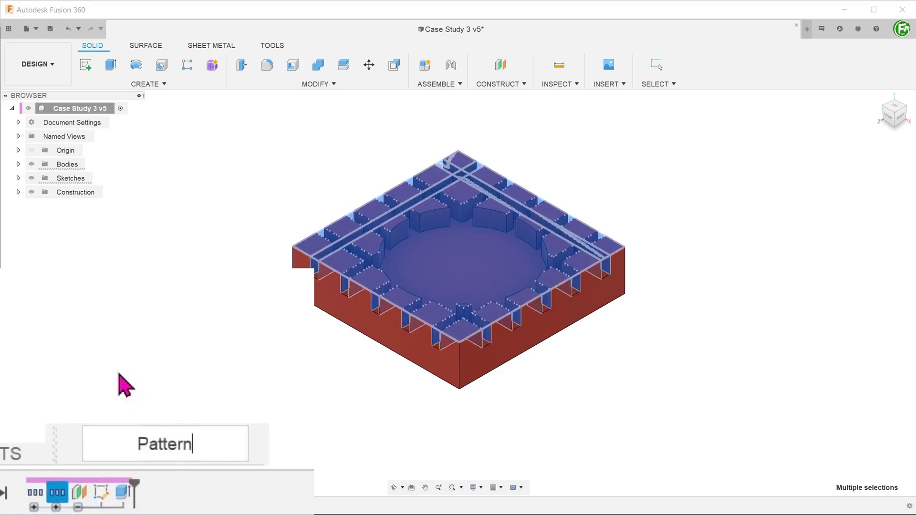
key("Return")
Group the construction plane, circle sketch and final extrusion in the timeline
left_click(84, 492)
left_click(125, 488, "shift")
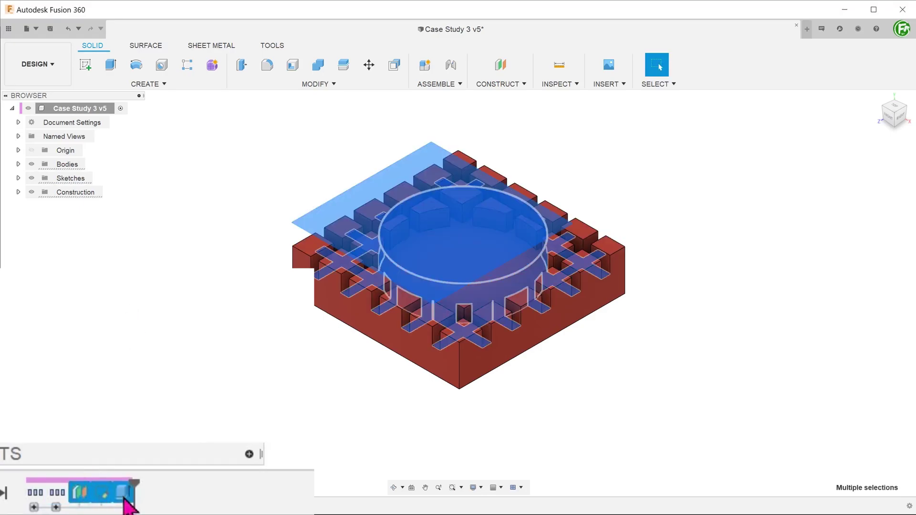
right_click(126, 487)
left_click(236, 384)
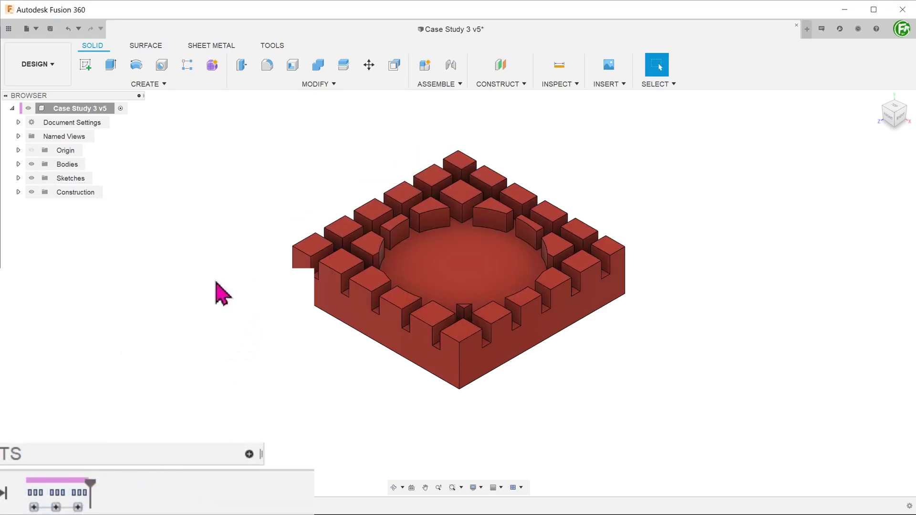
Rename the group holding the circular cut features to Cylindrical
double_click(81, 492)
type("Cylindri")
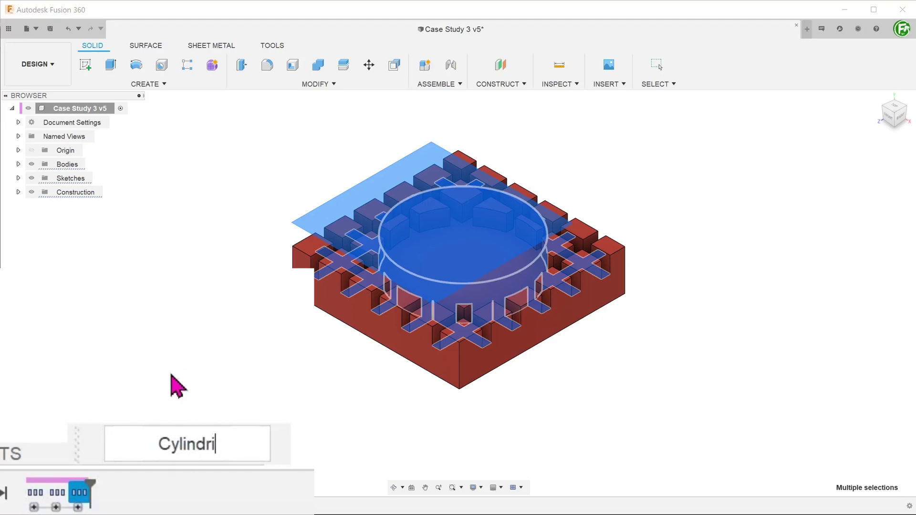
type("cal")
key("Return")
key("Escape")
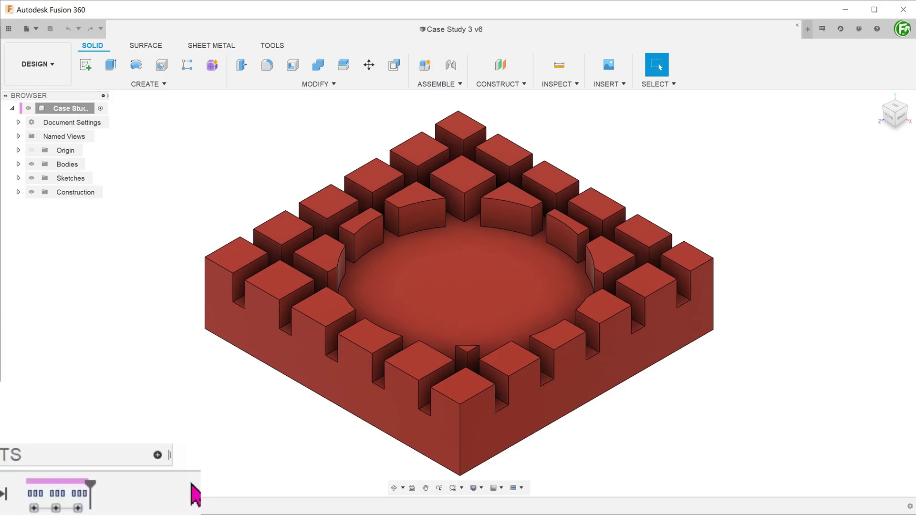
Add a 2 mm equal-distance chamfer to the 11 curved upper edges of the block segments around the circular pocket
mouse_move(29, 491)
left_click(334, 84)
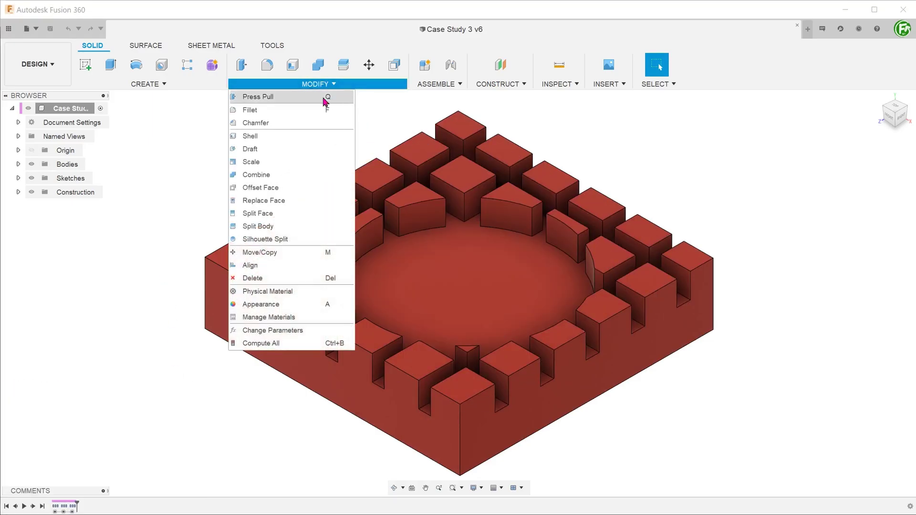
left_click(310, 125)
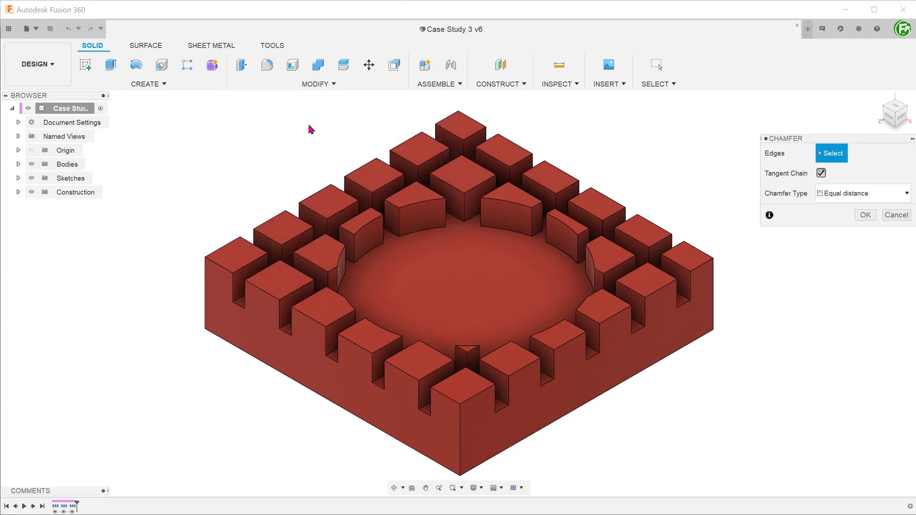
left_click(414, 206)
left_click(508, 201)
left_click(563, 221)
left_click(589, 259)
middle_click_drag(539, 233, 620, 267, "shift")
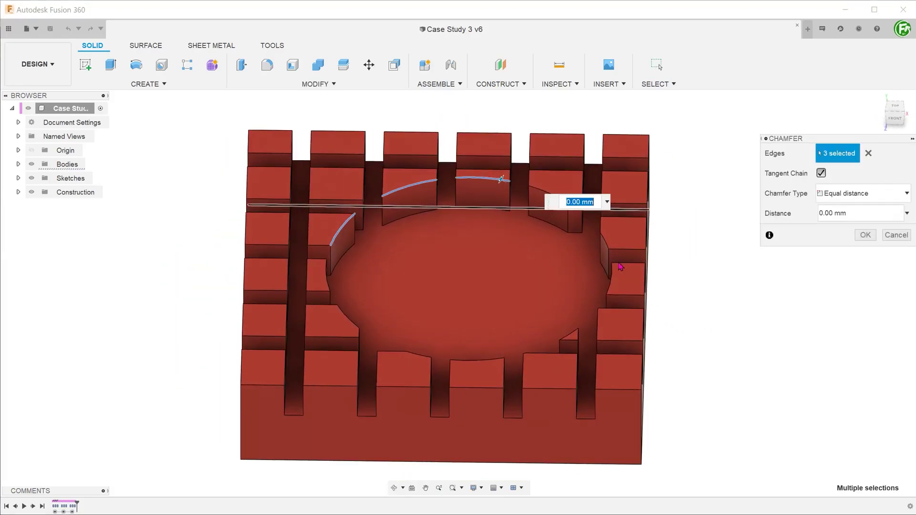
left_click(551, 194)
left_click(602, 241)
middle_click_drag(334, 282, 446, 297, "shift")
left_click(557, 183)
left_click(601, 241)
middle_click_drag(444, 233, 563, 229, "shift")
left_click(487, 173)
left_click(551, 229)
left_click(569, 270)
type("2")
middle_click_drag(568, 266, 420, 332, "shift")
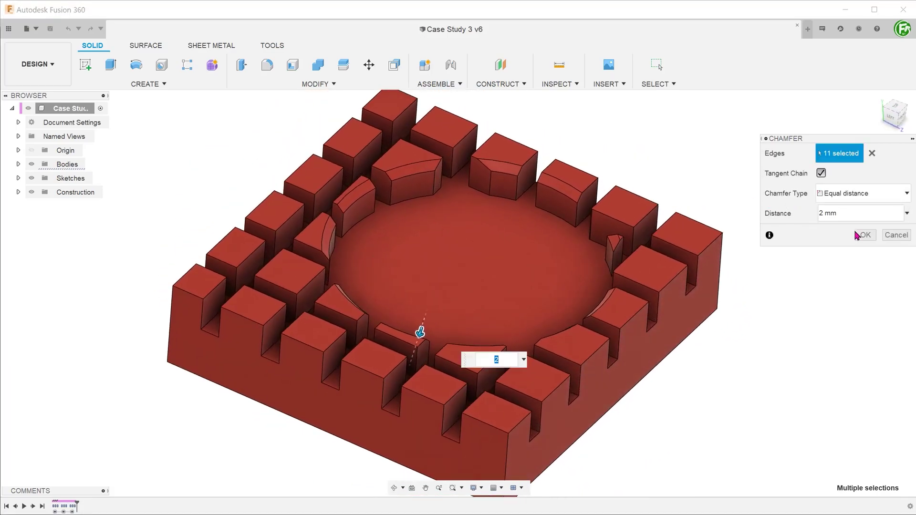
key("Return")
middle_click_drag(143, 204, 121, 224, "shift")
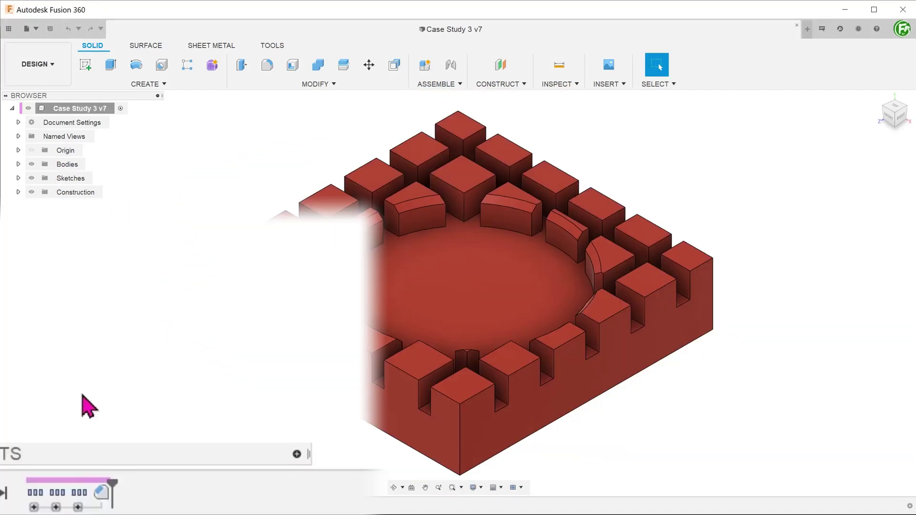
Expand the Cylindrical group and edit its sketch, moving the circle so the pocket cuts through one side of the block
left_click(78, 507)
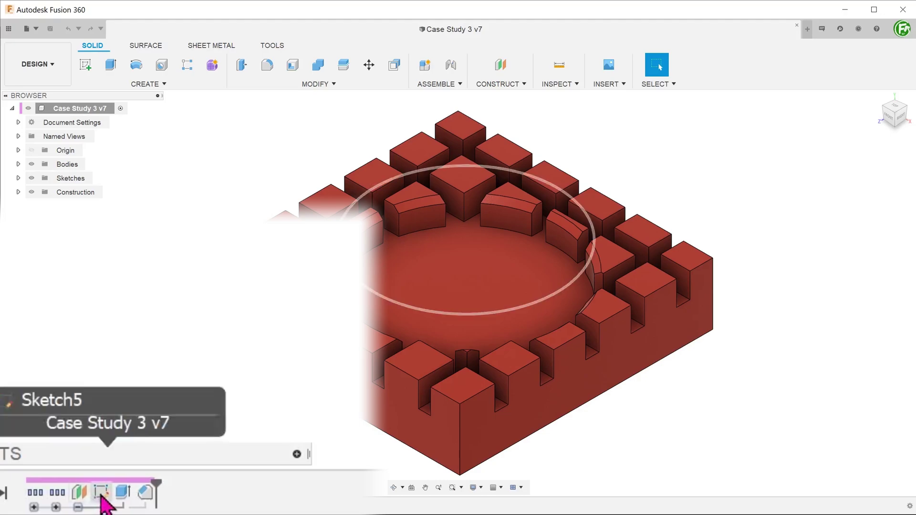
right_click(101, 494)
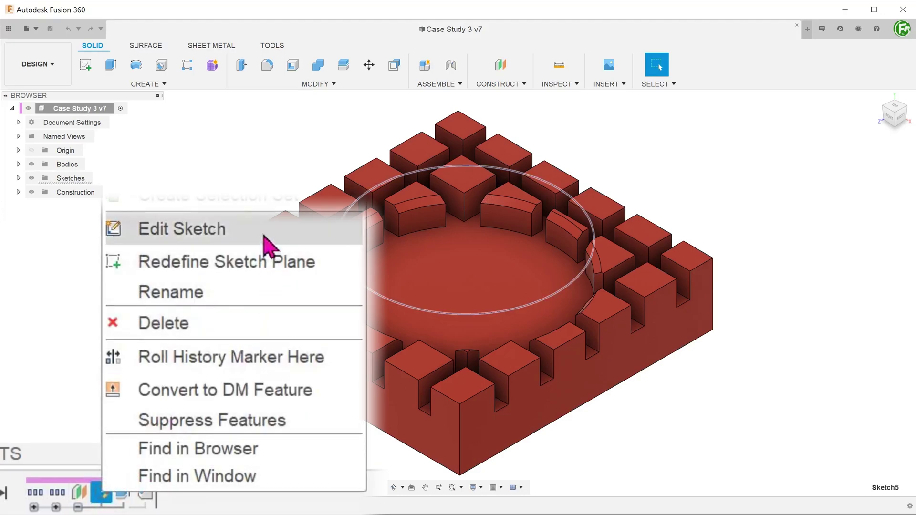
left_click(264, 237)
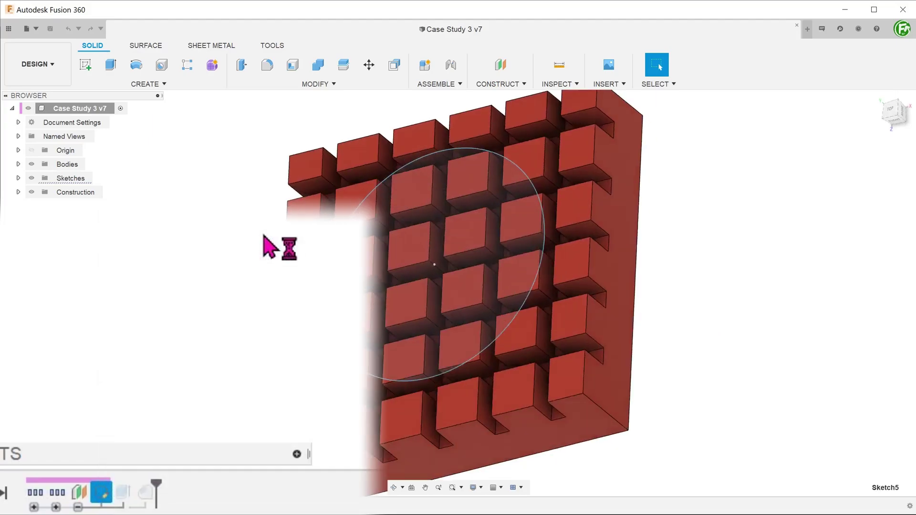
mouse_move(480, 305)
left_mouse_down()
mouse_move(335, 316)
mouse_move(312, 339)
left_mouse_up()
left_click(778, 76)
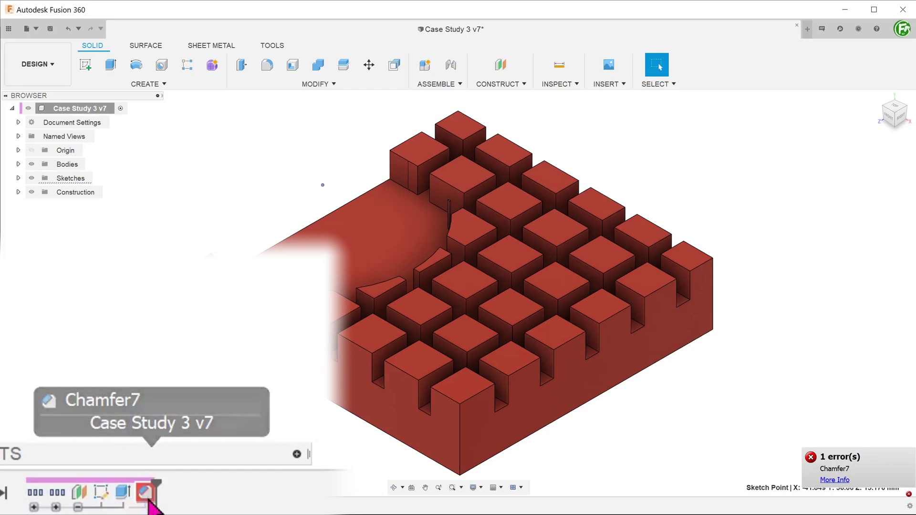
Review the warning on the chamfer feature in the timeline
right_click(149, 500)
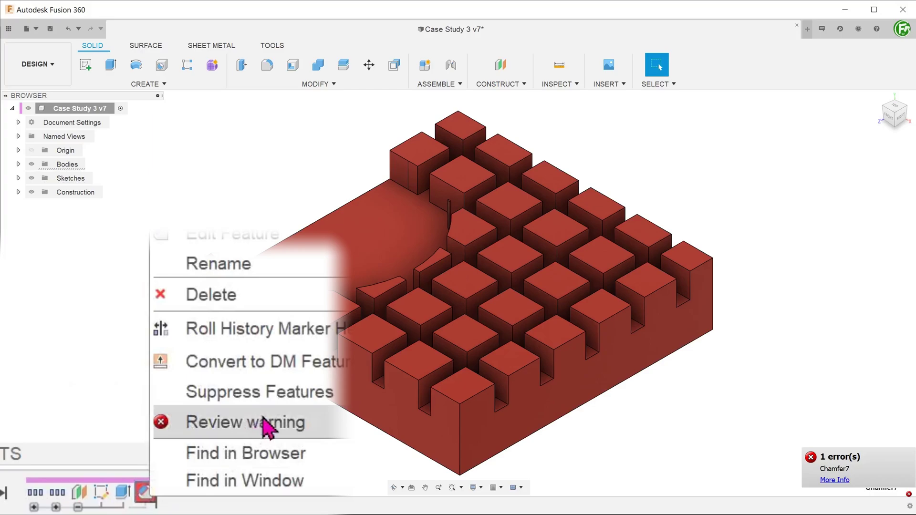
left_click(326, 424)
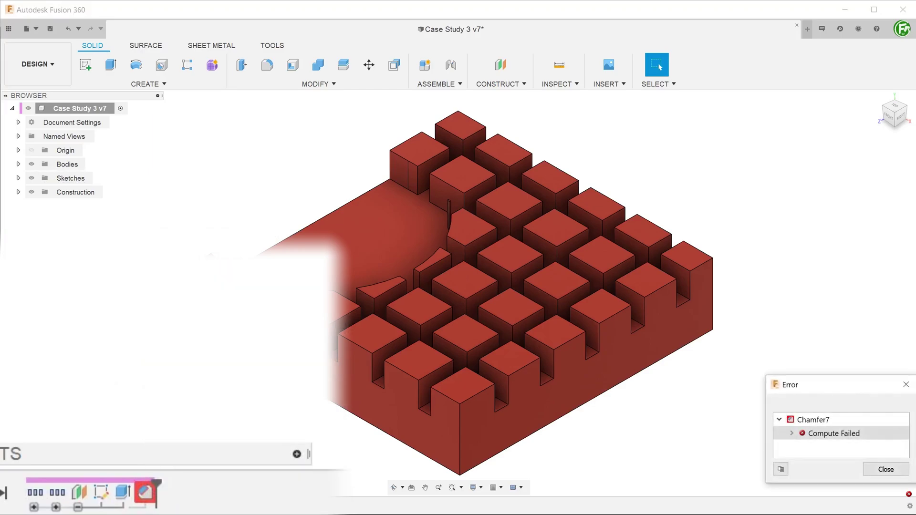
Inspect the moved pocket's cut walls and the thin leftover sliver between the block segments from several angles
middle_click_drag(160, 343, 553, 305, "shift")
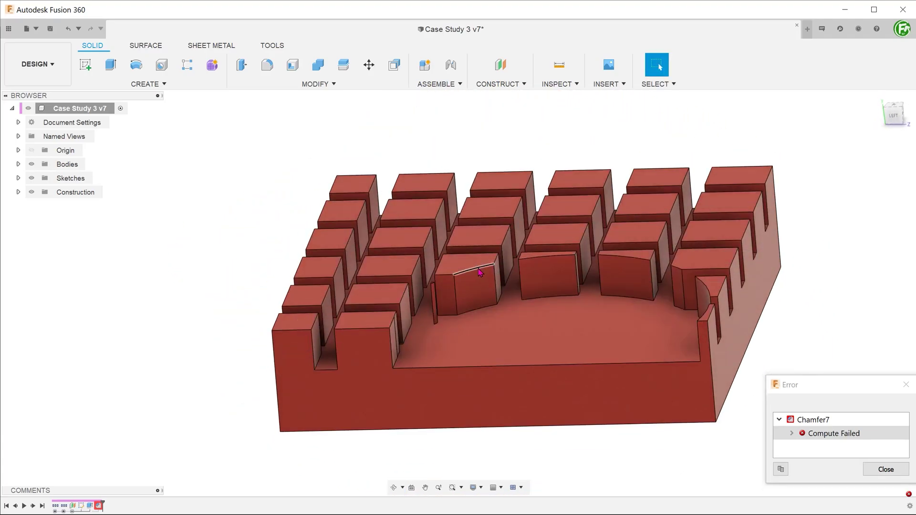
middle_click_drag(701, 292, 707, 341, "shift")
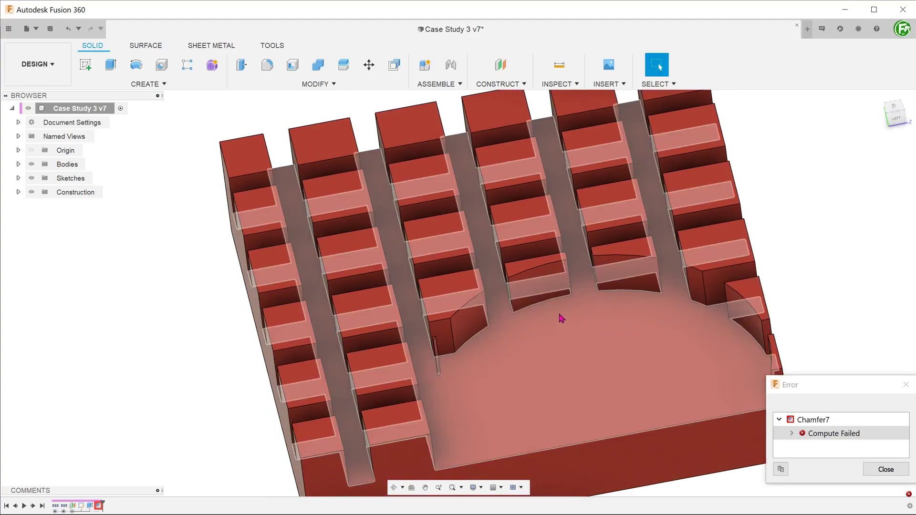
middle_click_drag(557, 311, 471, 303)
mouse_move(781, 261)
middle_mouse_down("shift")
mouse_move(772, 250)
mouse_move(781, 256)
mouse_move(779, 239)
mouse_move(786, 247)
middle_mouse_up("shift")
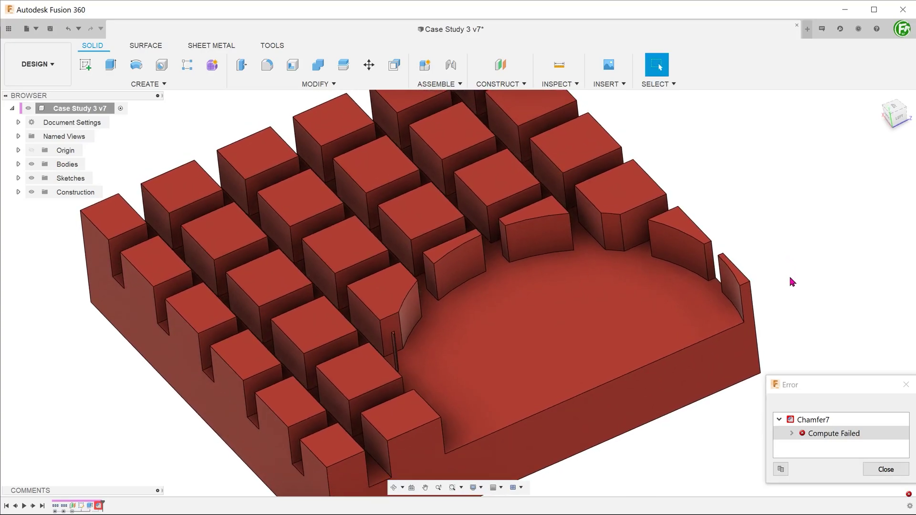
scroll(393, 351, "up", 5)
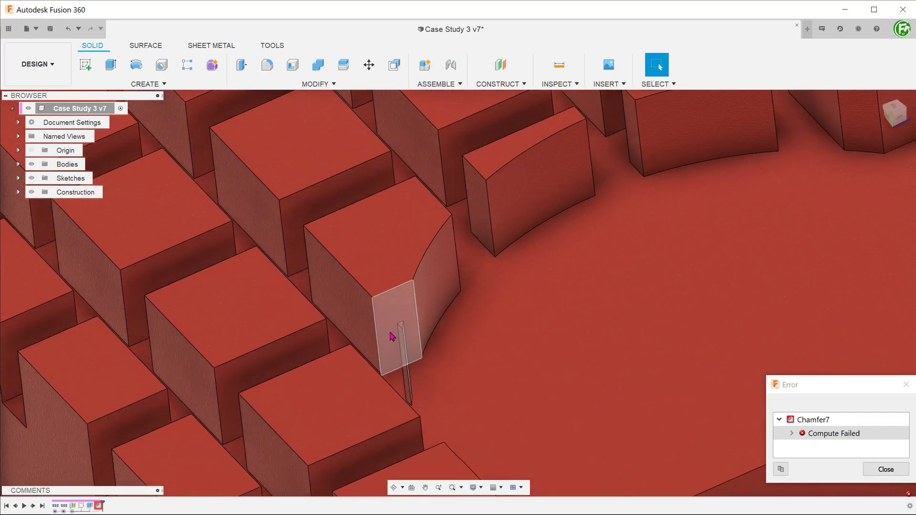
scroll(392, 337, "up", 2)
scroll(411, 341, "down", 1)
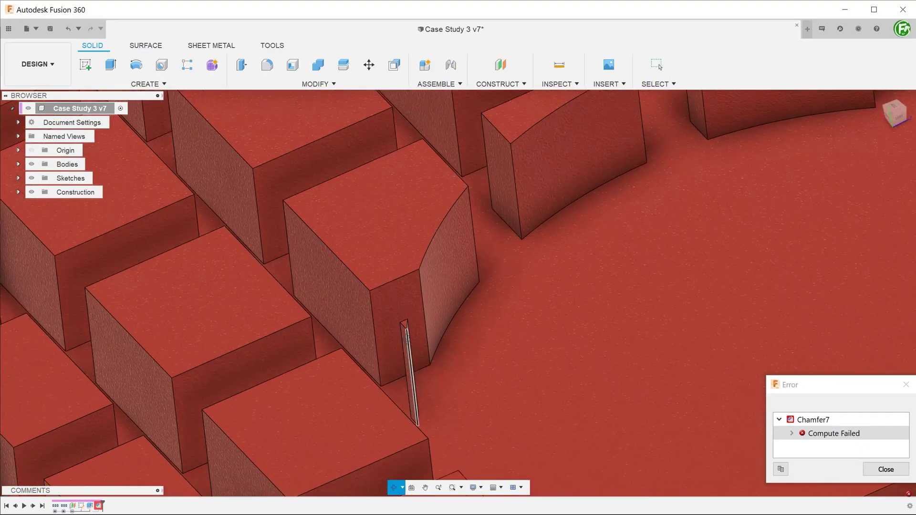
mouse_move(411, 340)
middle_mouse_down("shift")
mouse_move(370, 329)
mouse_move(403, 338)
middle_mouse_up("shift")
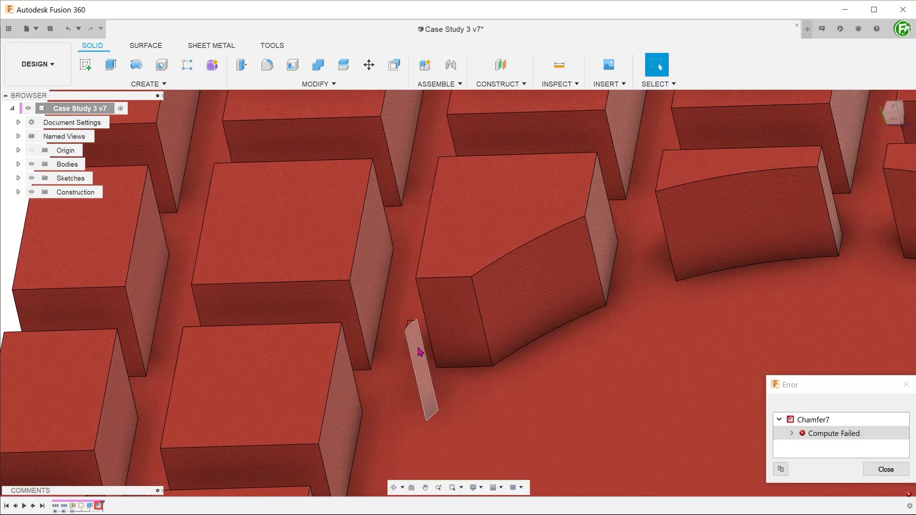
scroll(416, 351, "down", 8)
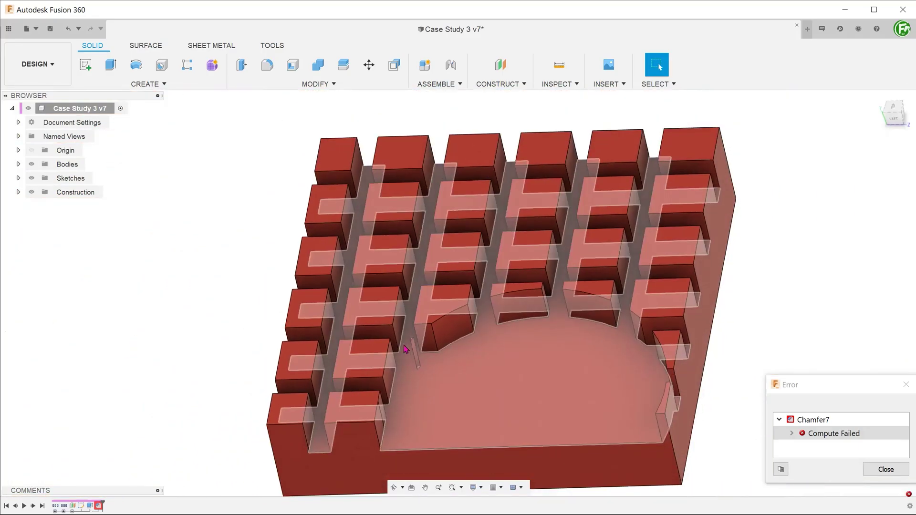
middle_click_drag(265, 323, 245, 294)
left_click(875, 99)
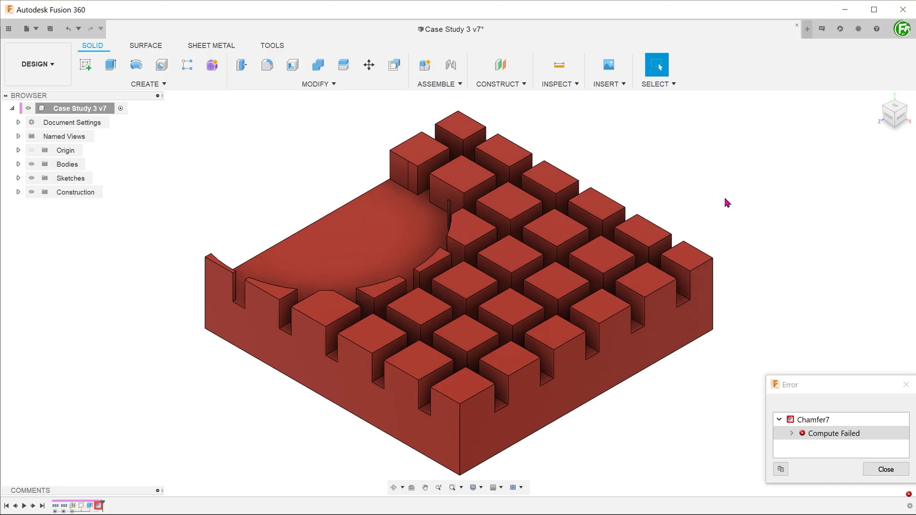
Dismiss the error, delete the failed chamfer, and move the Cylindrical group ahead of the slot-cut group in the timeline
left_click(886, 469)
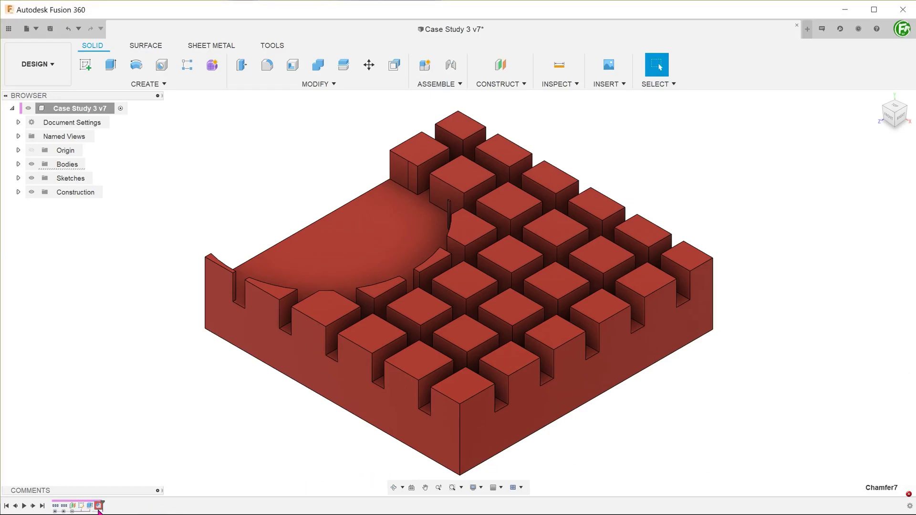
key("Delete")
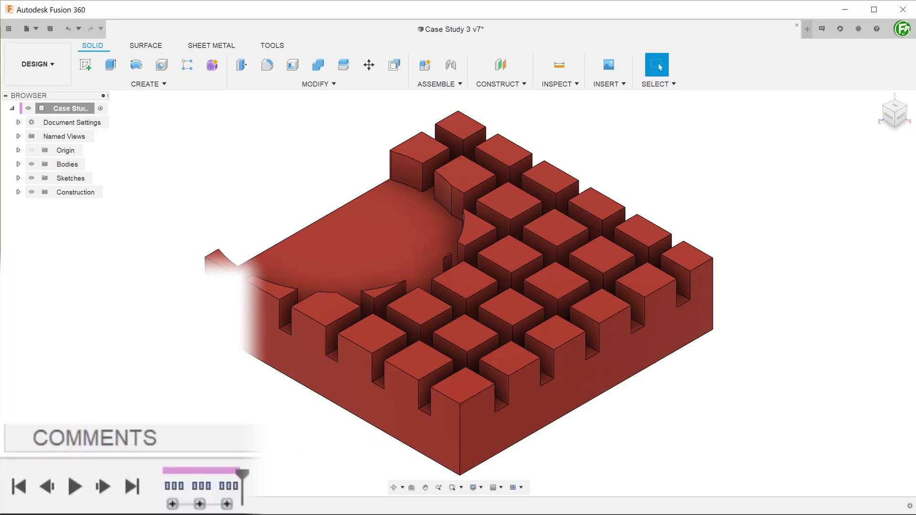
left_click(229, 484)
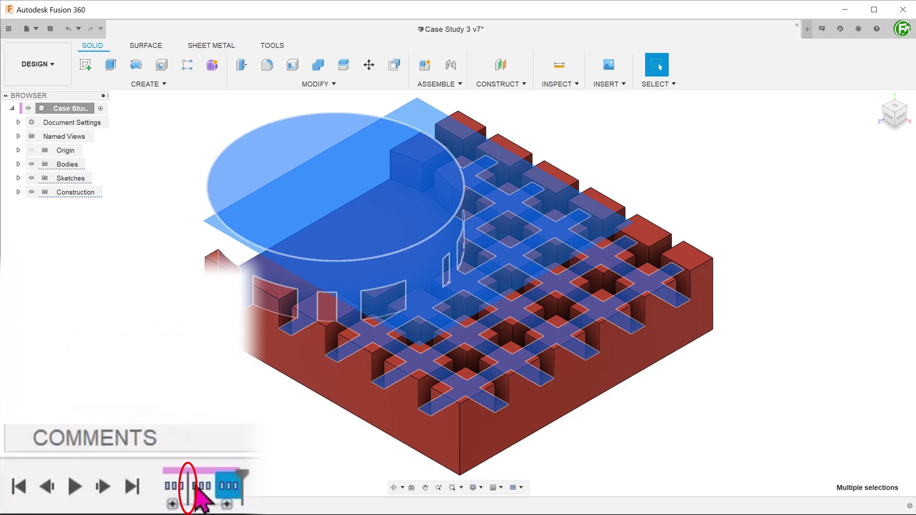
left_click_drag(195, 486, 196, 486)
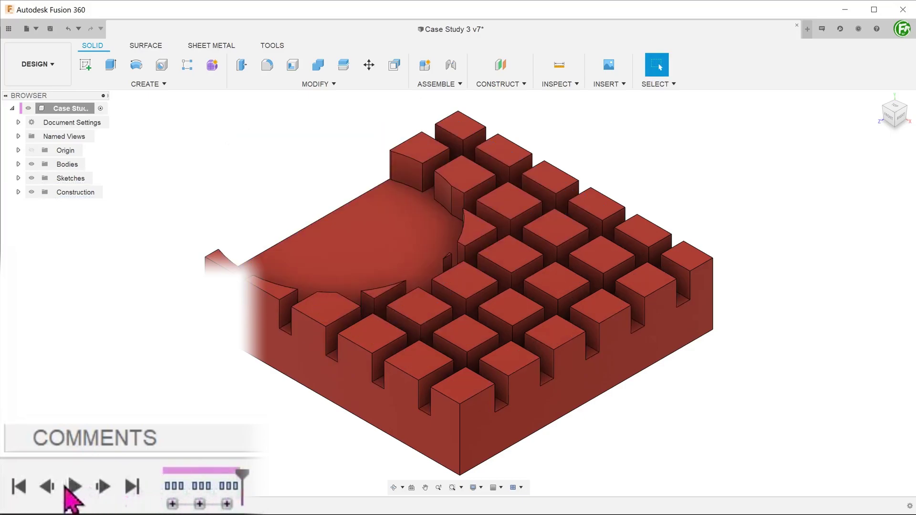
Replay the timeline from its beginning, one group at a time, to review the reordered feature sequence
left_click(19, 488)
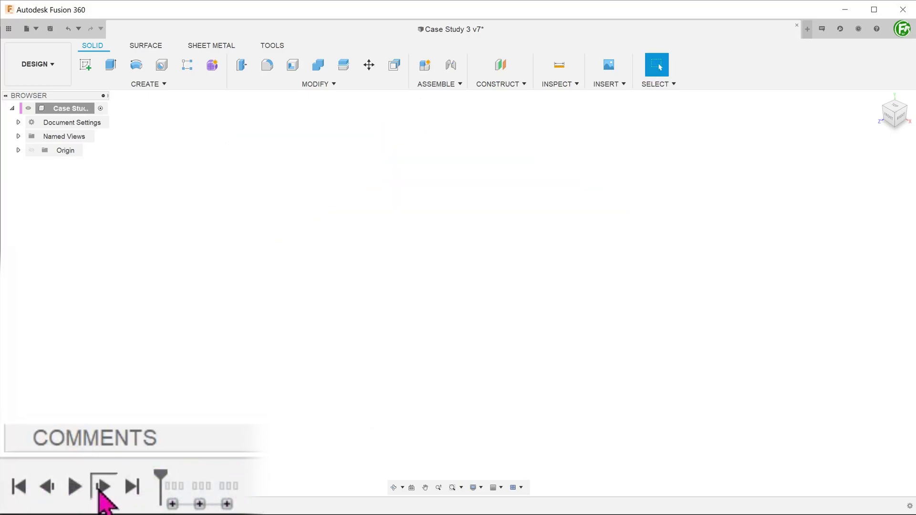
left_click(101, 488)
left_click(101, 489)
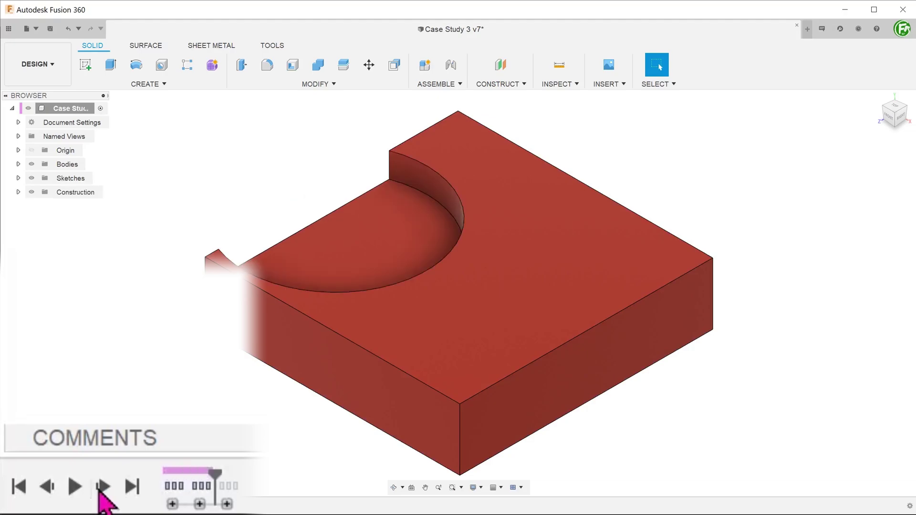
left_click(102, 488)
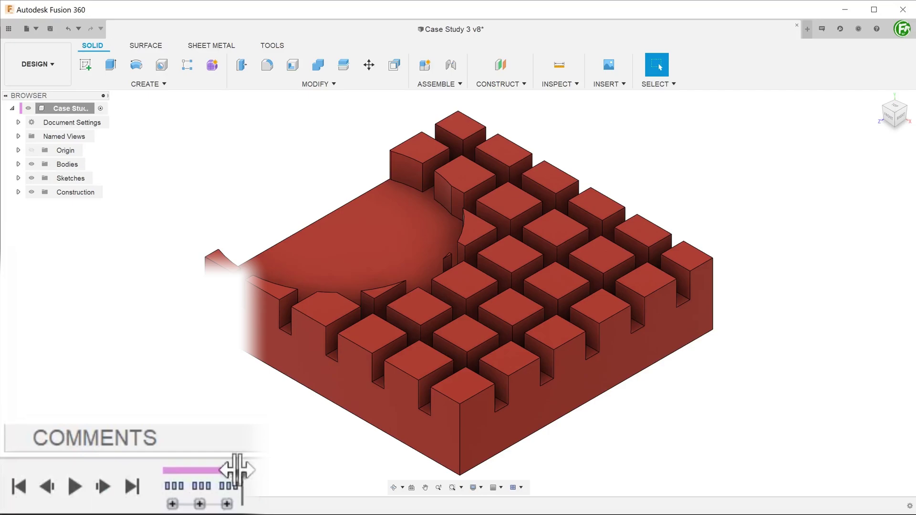
Roll the timeline back before the slot cuts, add a 2 mm equal-distance chamfer to the pocket's upper edge, and roll forward again
left_click_drag(218, 472, 210, 470)
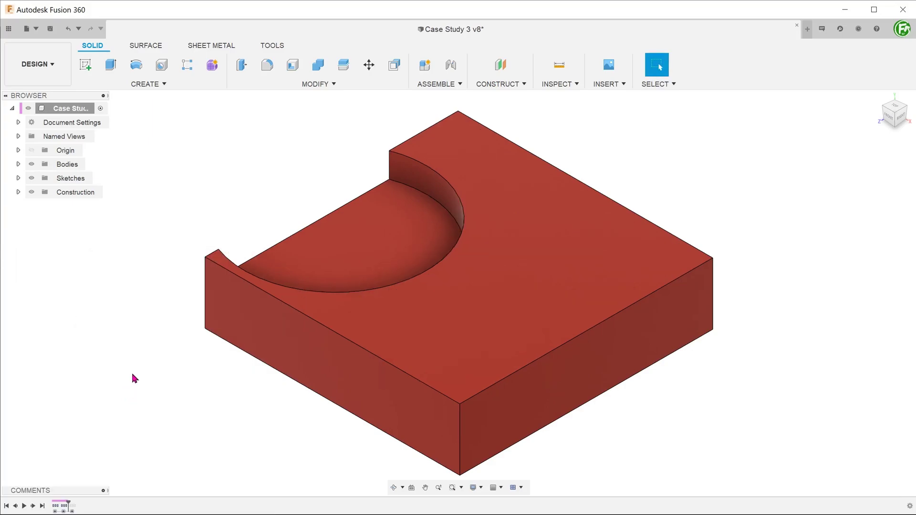
type("scha")
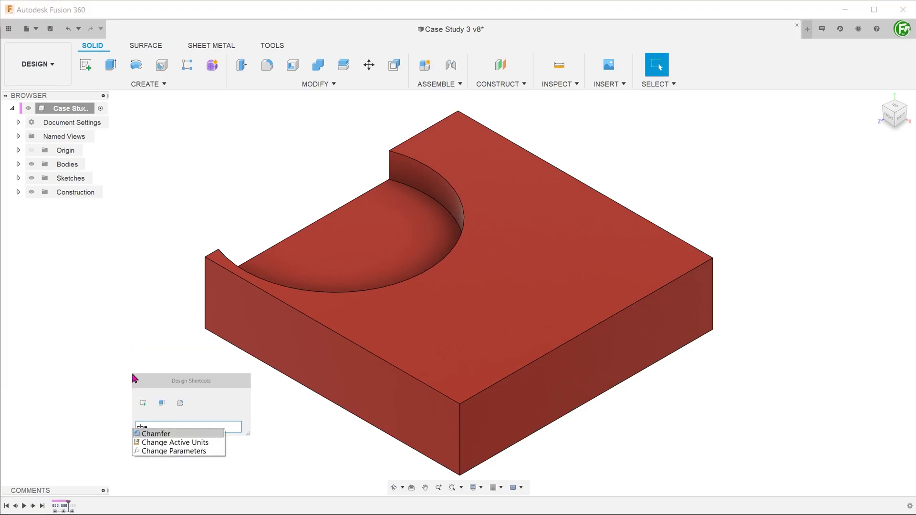
left_click(153, 433)
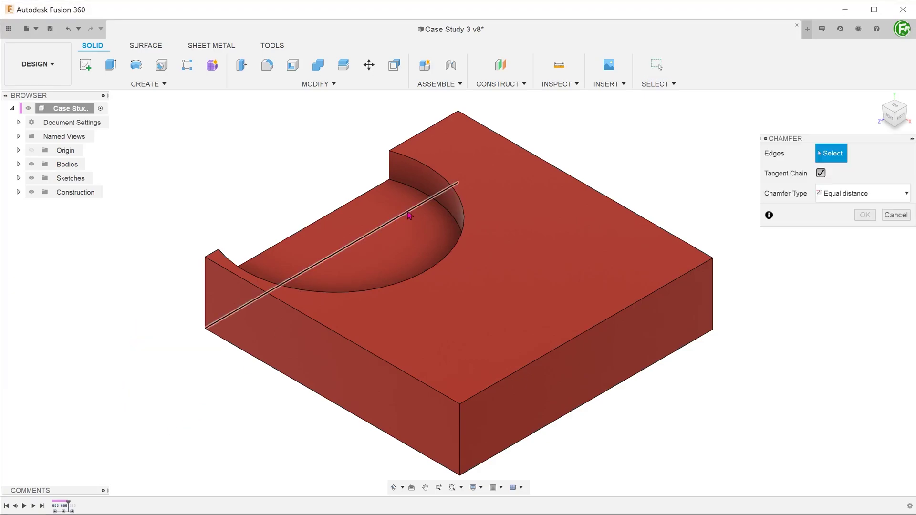
left_click(458, 199)
type("2")
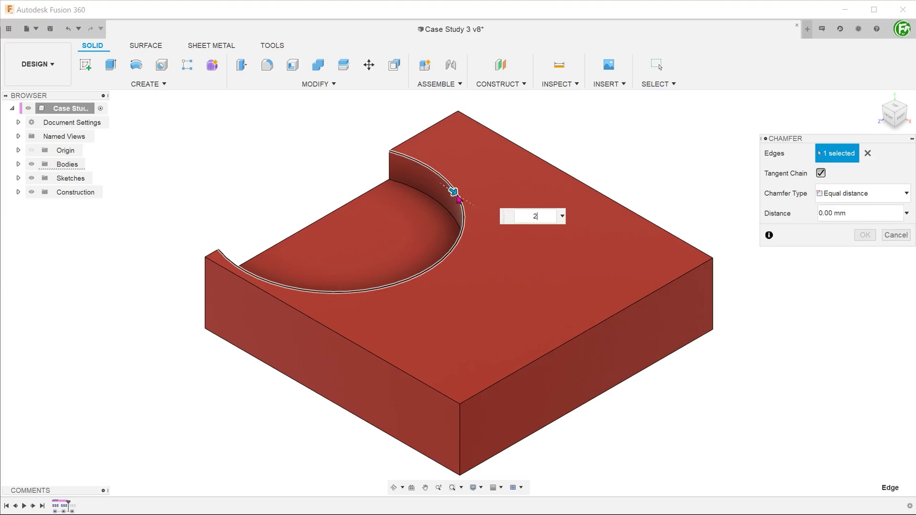
key("Return")
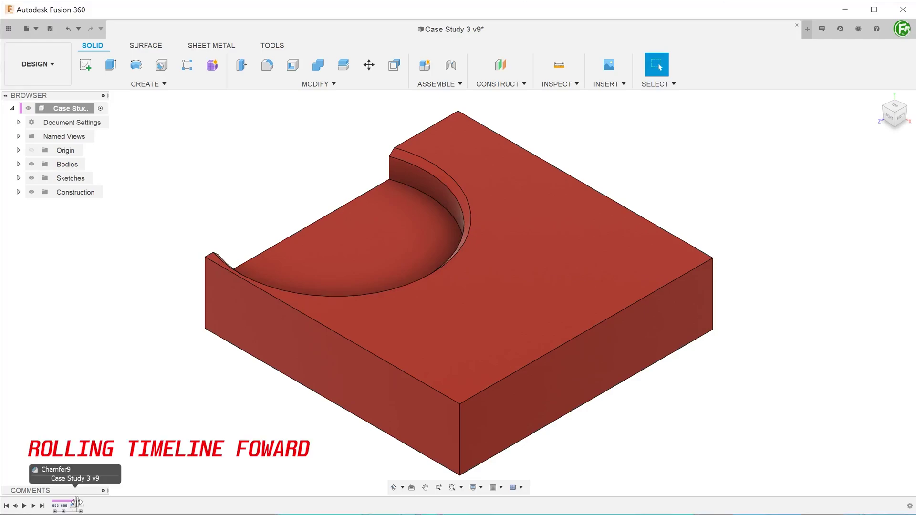
left_click_drag(77, 505, 85, 505)
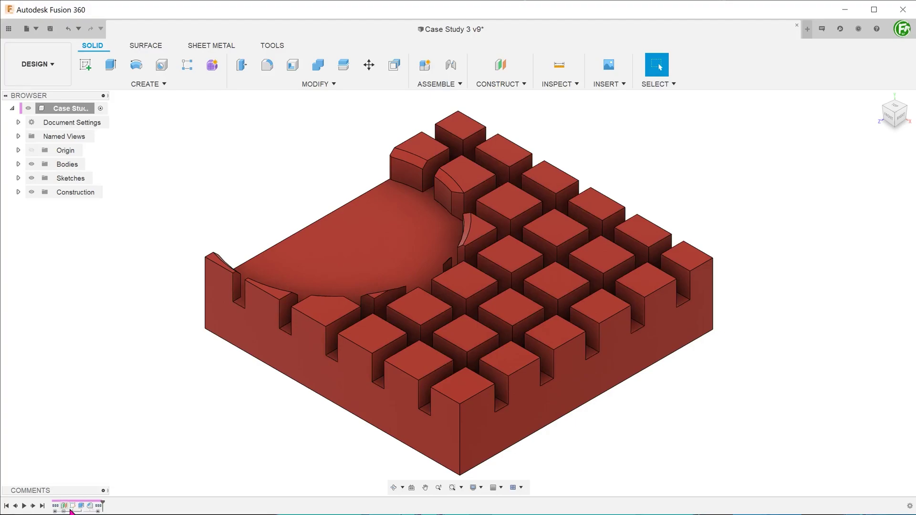
Edit the pocket sketch and move the circle near the block's center, at about X -2, Z -3 mm
right_click(72, 506)
left_click(100, 409)
left_click_drag(322, 333, 454, 282)
left_click(775, 65)
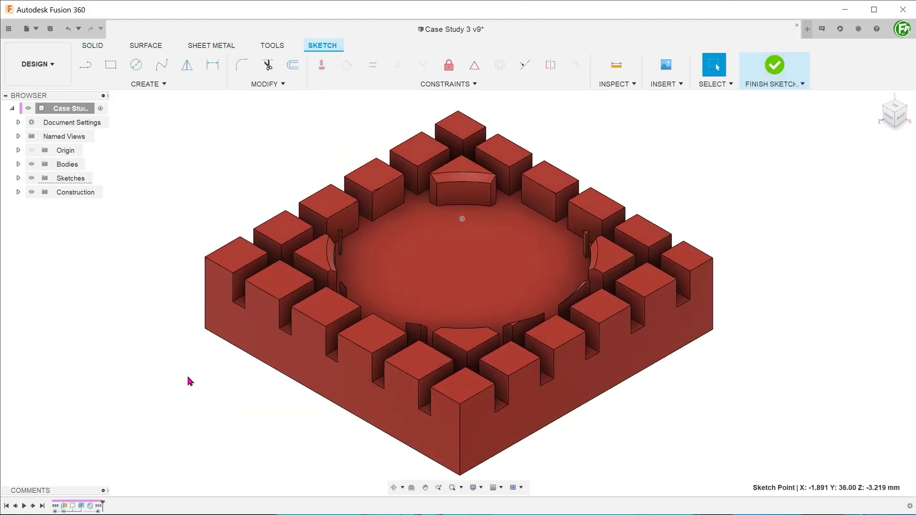
middle_click_drag(184, 243, 143, 377, "shift")
Edit the pocket sketch and move the circle's center to about X -22, Z -21 mm, near a corner of the block
right_click(71, 503)
left_click(101, 399)
left_click_drag(453, 281, 382, 222)
left_click(775, 65)
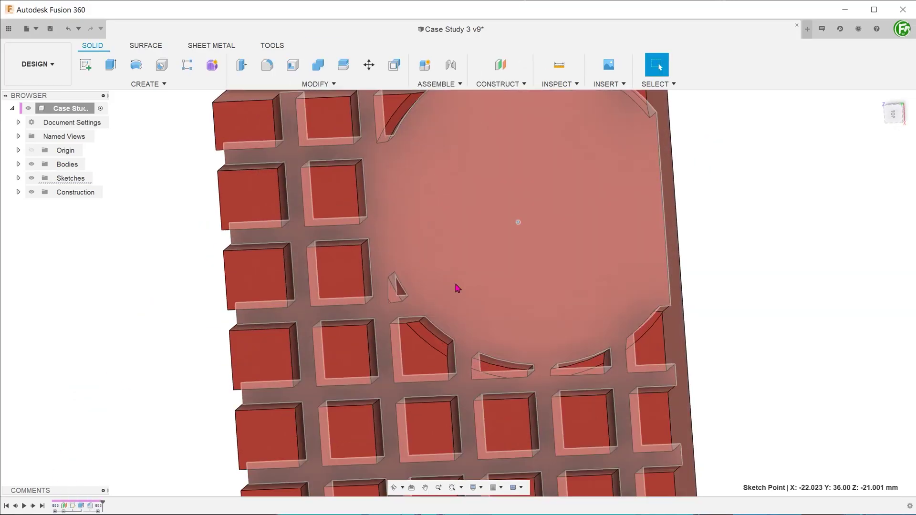
mouse_move(455, 287)
middle_mouse_down("shift")
mouse_move(44, 370)
mouse_move(48, 406)
middle_mouse_up("shift")
Edit the pocket sketch and move the circle's center to about X 14, Z 16 mm, overlapping the block's front edge
right_click(72, 505)
left_click(103, 400)
left_click_drag(368, 205, 498, 335)
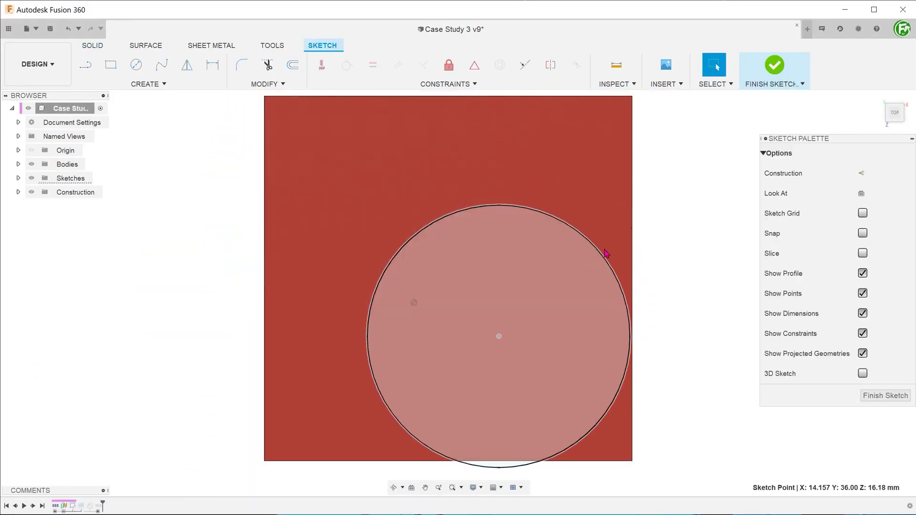
left_click(775, 64)
middle_click_drag(351, 374, 359, 367, "shift")
Edit the pocket sketch and move the circle's center to about X -19, Z 20 mm so it crosses two sides of the block
right_click(73, 505)
left_click(102, 401)
left_click_drag(499, 335, 383, 349)
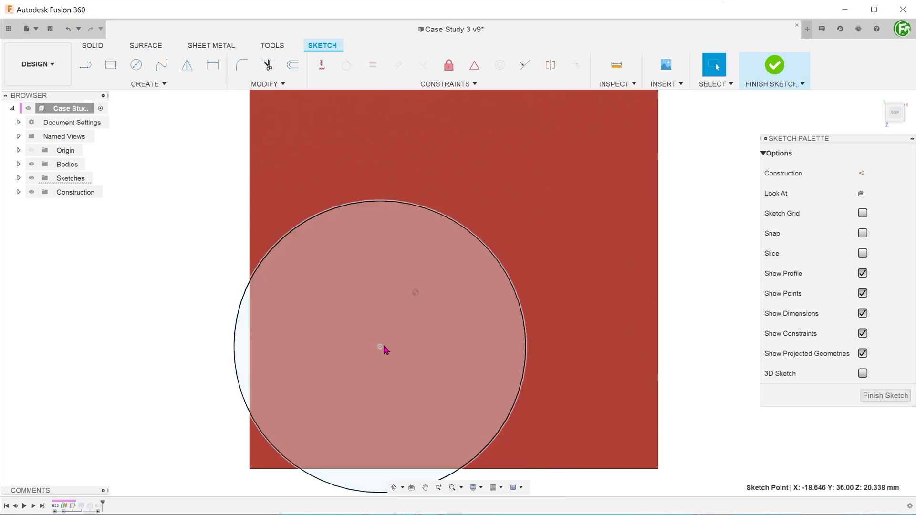
left_click(775, 64)
mouse_move(286, 317)
middle_mouse_down("shift")
mouse_move(121, 365)
mouse_move(92, 363)
middle_mouse_up("shift")
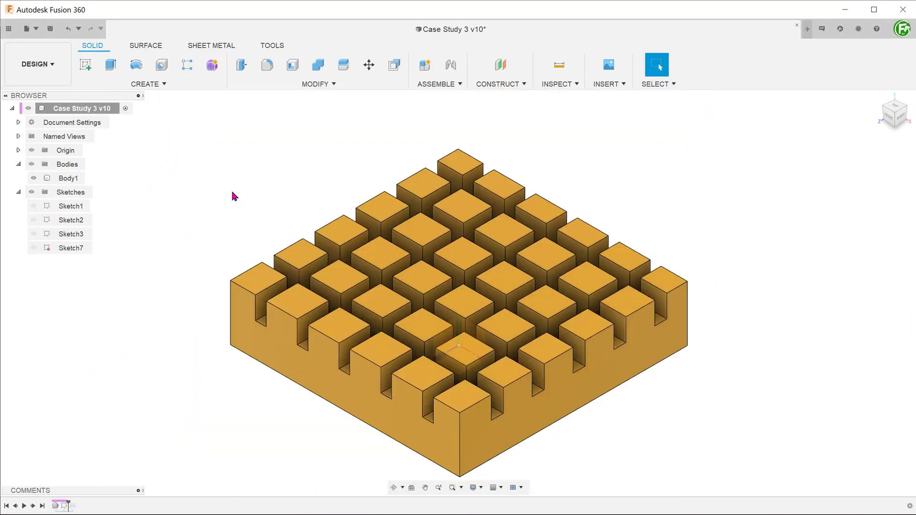
In the Case Study 3 v10 design, open the revolved-cut profile sketch, examine its stepped profile and dimensions, and finish the sketch
left_click(56, 505)
left_click(195, 257)
right_click(65, 498)
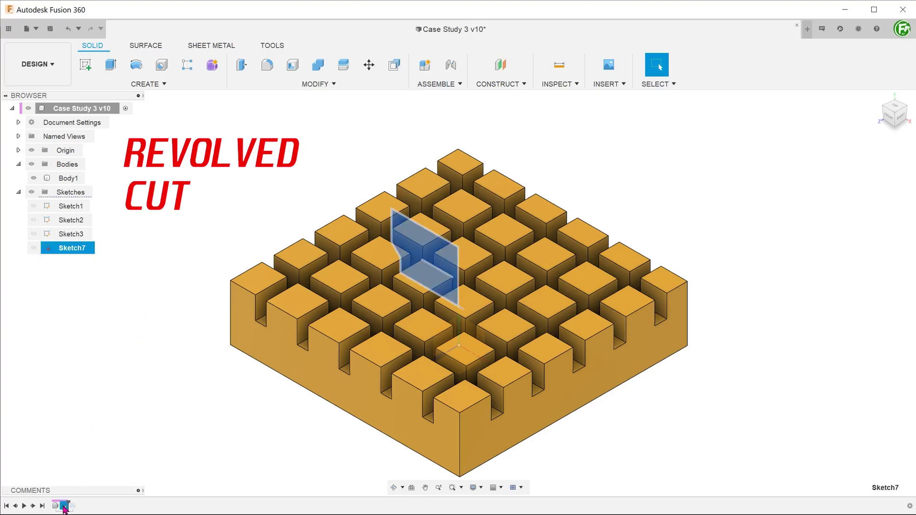
left_click(89, 401)
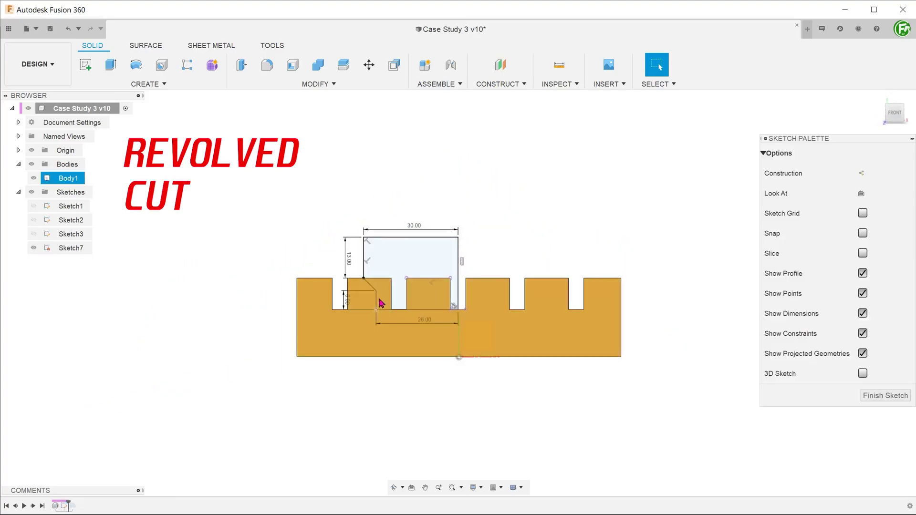
left_click(401, 262)
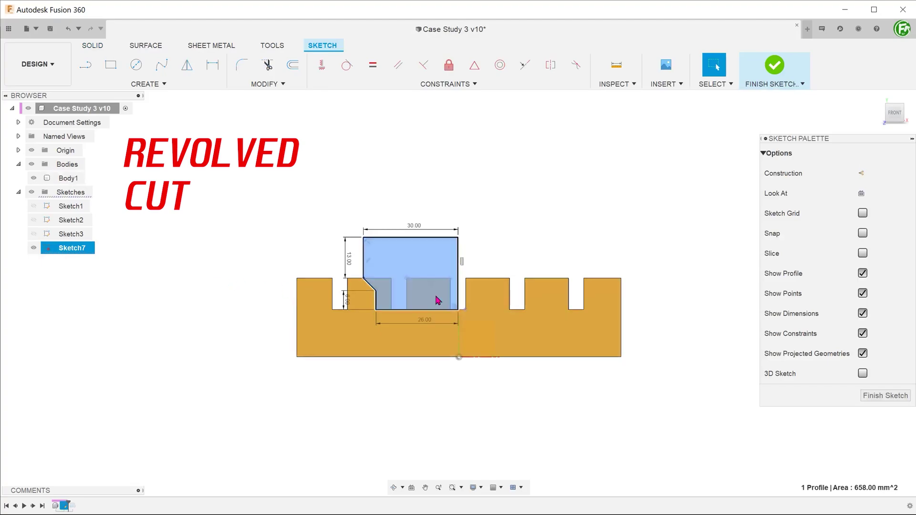
scroll(454, 284, "up", 3)
middle_click_drag(478, 285, 472, 315, "shift")
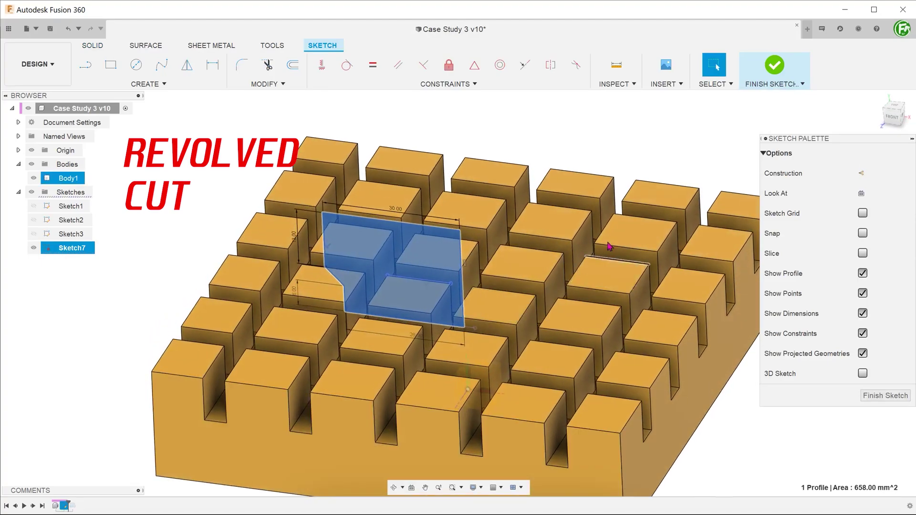
left_click(773, 72)
Open the revolved cut for editing, examine its preview, confirm it, and view the chamfered pocket from several angles
right_click(72, 505)
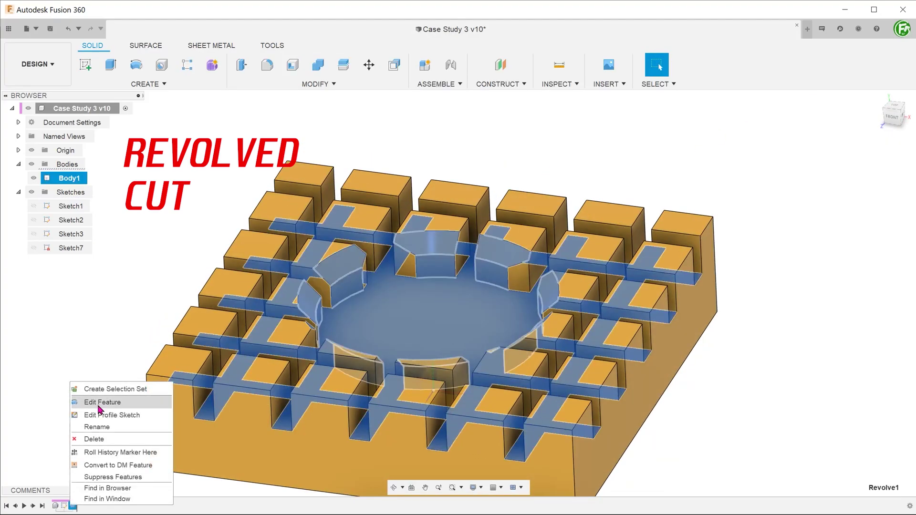
left_click(97, 405)
scroll(334, 377, "up", 1)
middle_click_drag(334, 377, 349, 364, "shift")
middle_click_drag(301, 390, 337, 389, "shift")
left_click(866, 298)
middle_click_drag(713, 364, 636, 308, "shift")
middle_click_drag(242, 399, 248, 400, "shift")
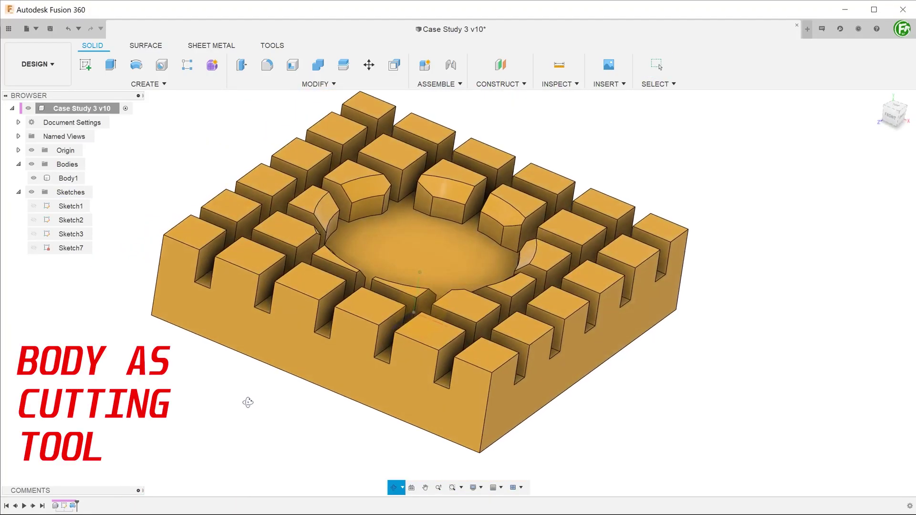
Edit the revolve feature that cuts the pocket and change its operation from Cut to New Body
right_click(74, 504)
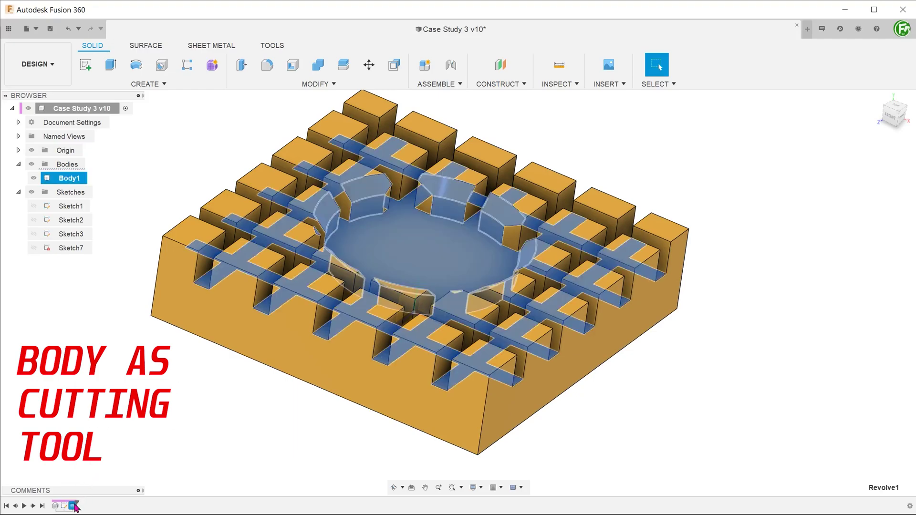
left_click(110, 402)
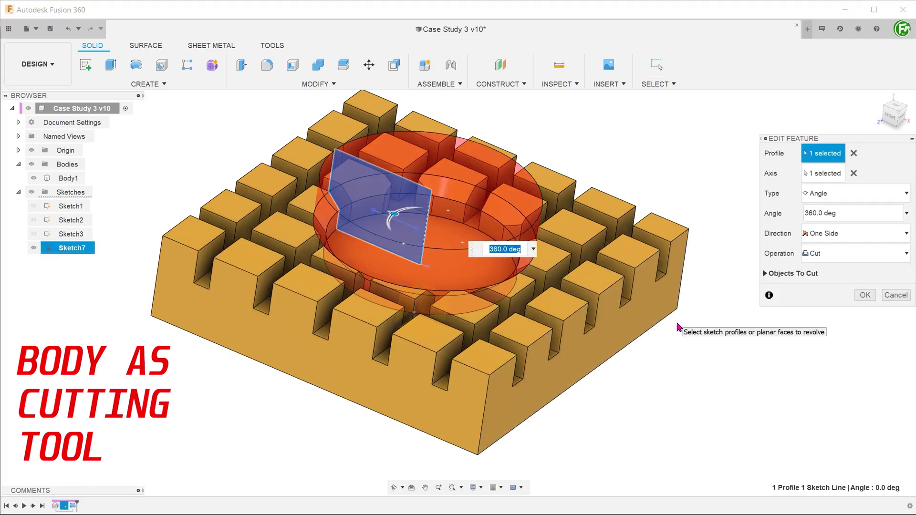
left_click(832, 257)
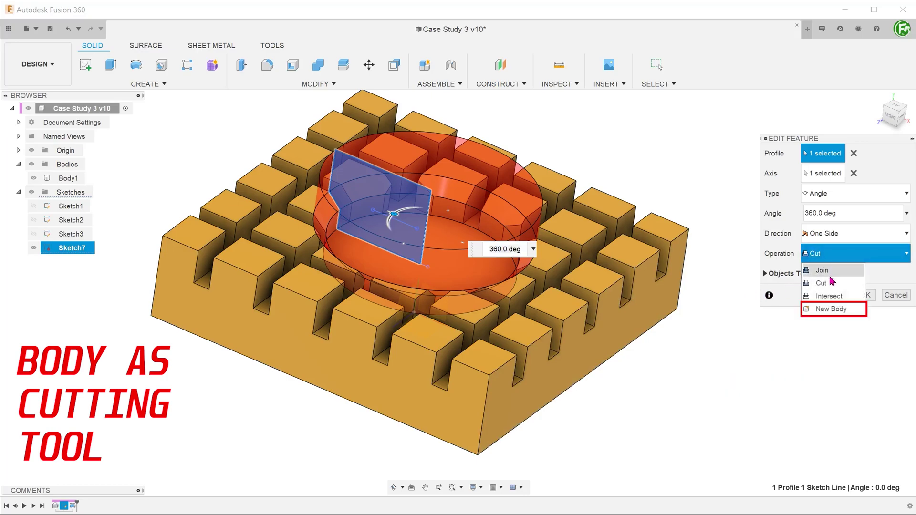
left_click(839, 309)
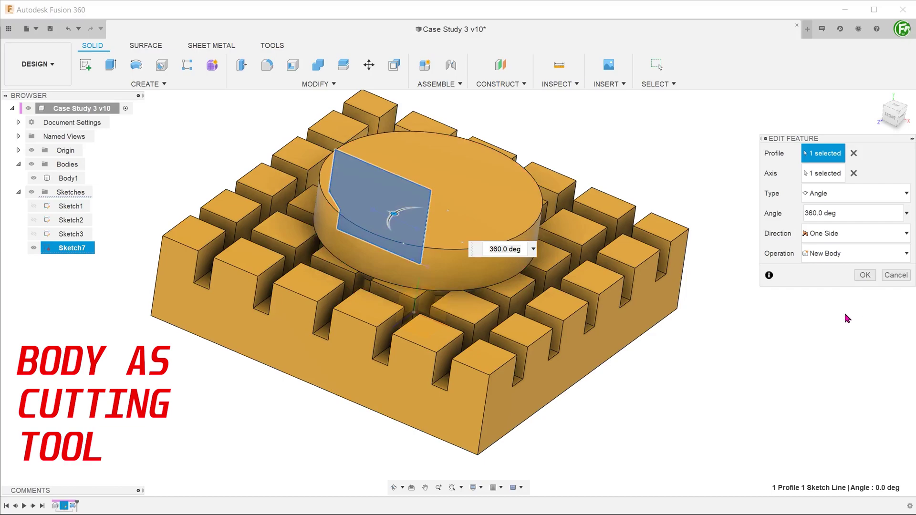
left_click(863, 274)
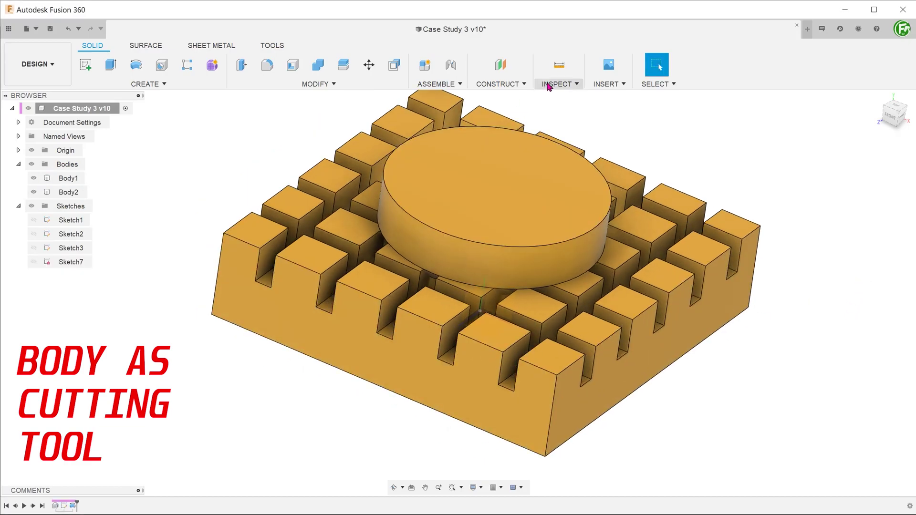
Examine the overlap of the block and revolved body with a section analysis offset about -42 mm from the block's side face, discarding the analysis
left_click(557, 84)
left_click(573, 201)
left_click(643, 360)
left_click_drag(658, 357, 522, 296)
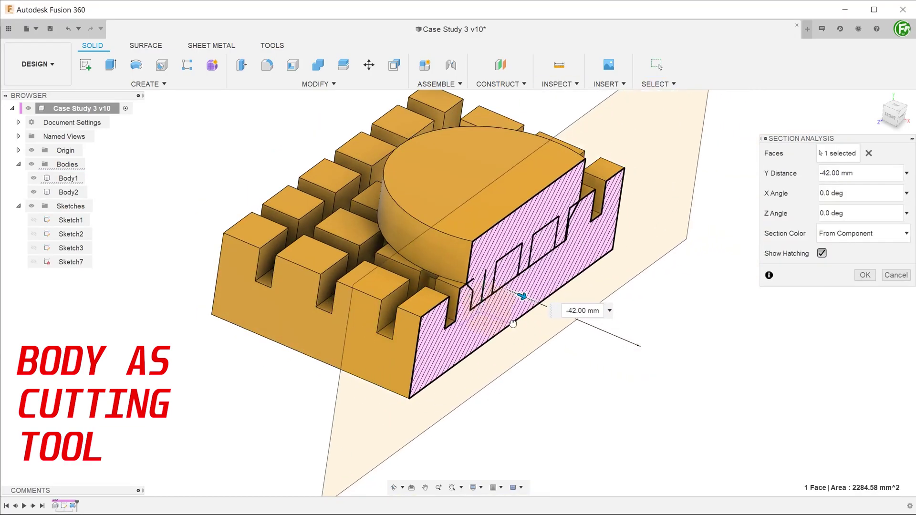
scroll(521, 296, "up", 2)
middle_click_drag(522, 296, 489, 309, "shift")
left_click(895, 275)
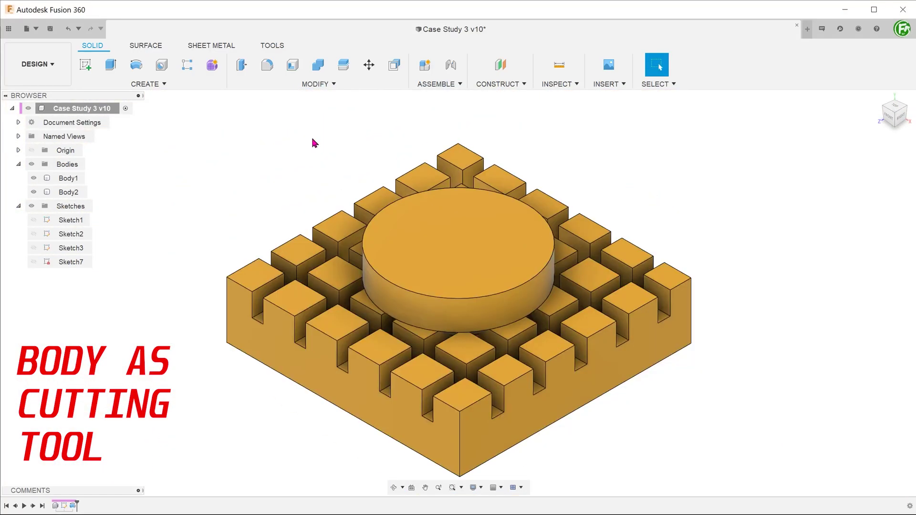
Start a Combine with the slotted block as the target body and the revolved disc as the tool body
left_click(335, 84)
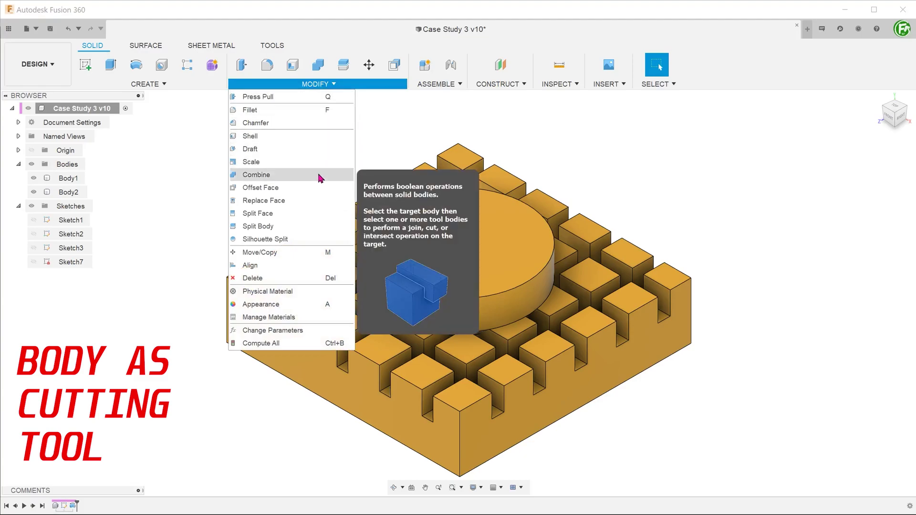
left_click(319, 176)
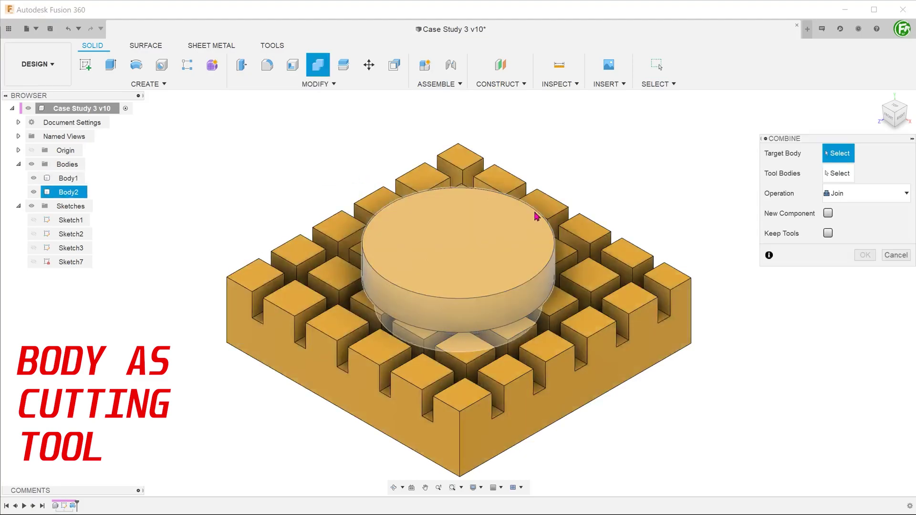
left_click(635, 277)
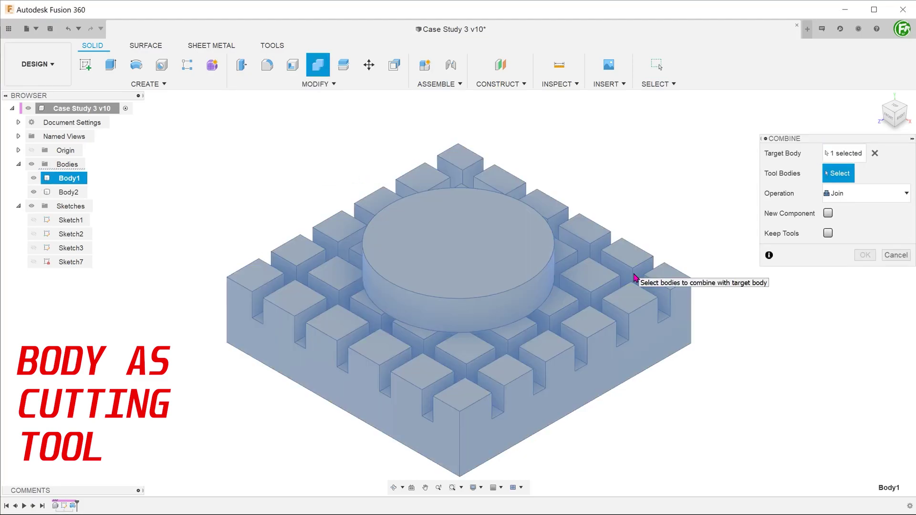
left_click(462, 247)
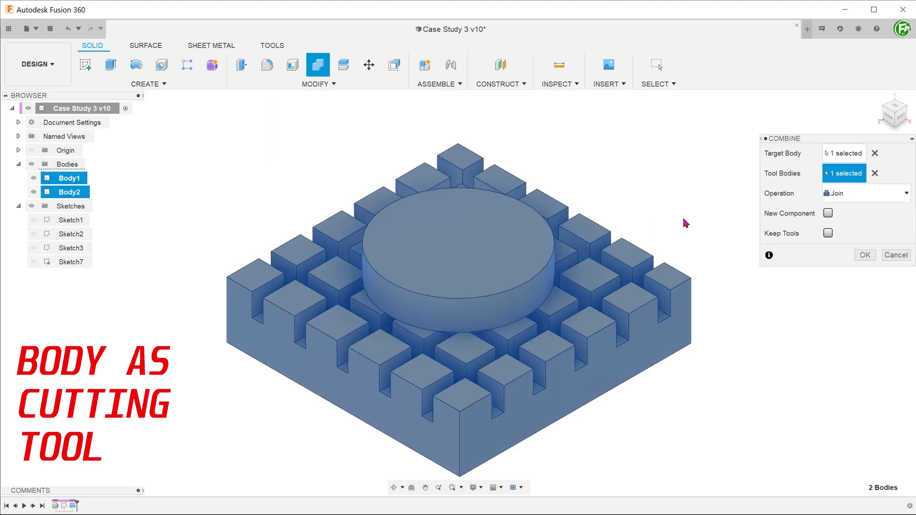